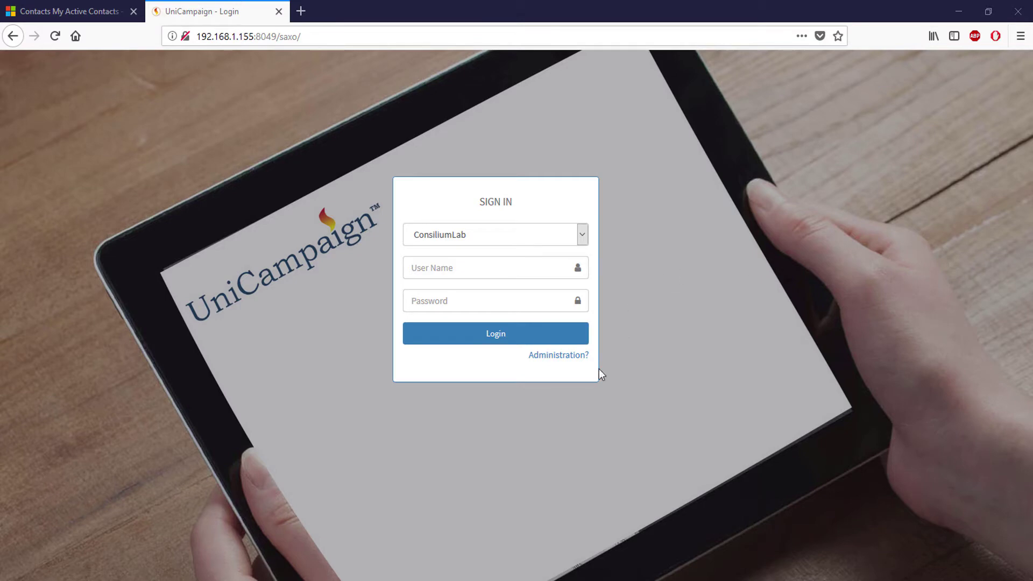
Bring the Unified Service Desk window forward from its taskbar preview
{"action": "mouse_move", "coordinate": [395, 579]}
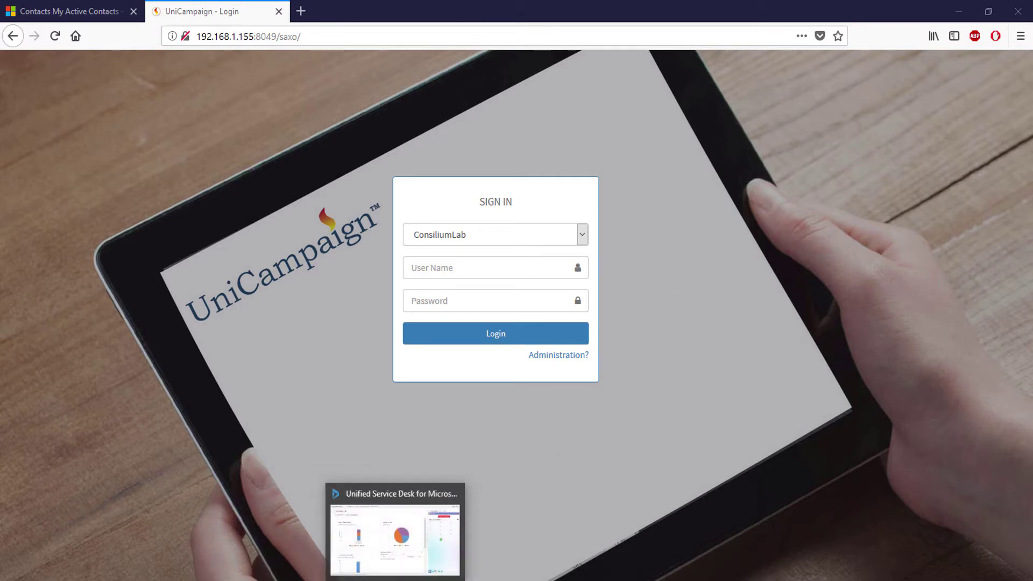
{"action": "left_click", "coordinate": [394, 538]}
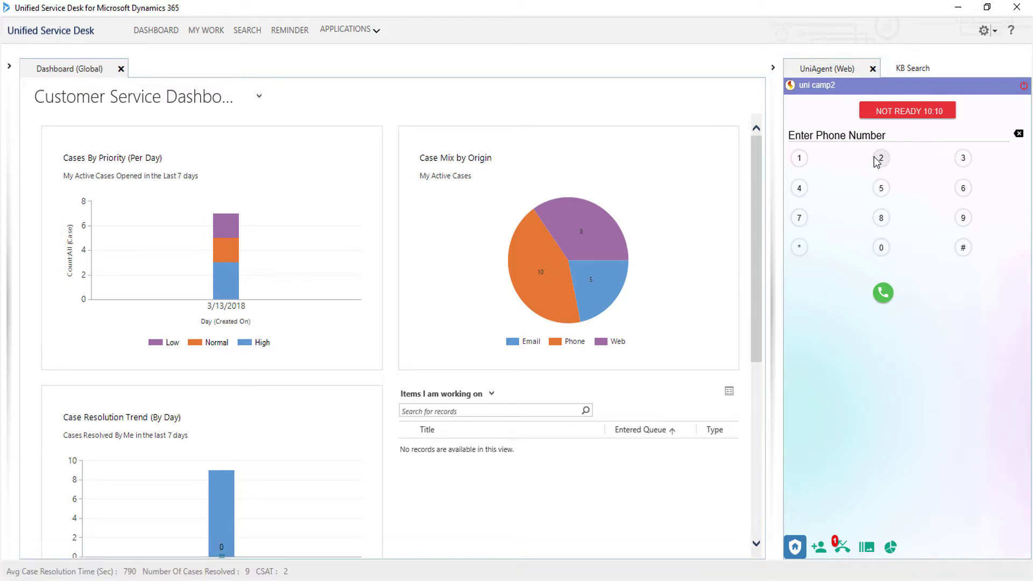
Switch the UniAgent status from Not Ready to Ready to receive a campaign call
{"action": "left_click", "coordinate": [908, 114]}
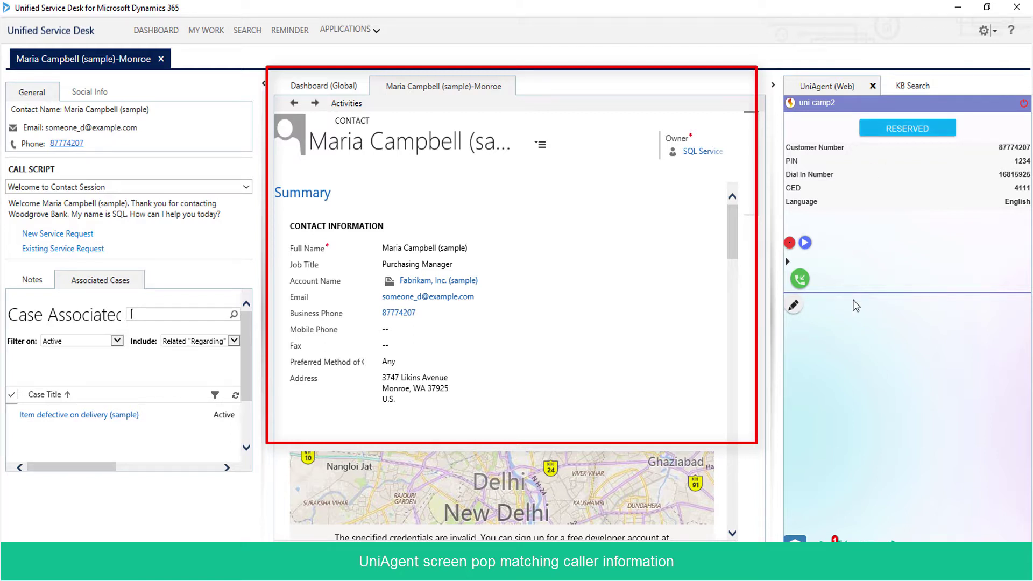
Answer the reserved outbound call, hang it up, and close the contact's session tab
{"action": "left_click", "coordinate": [800, 284]}
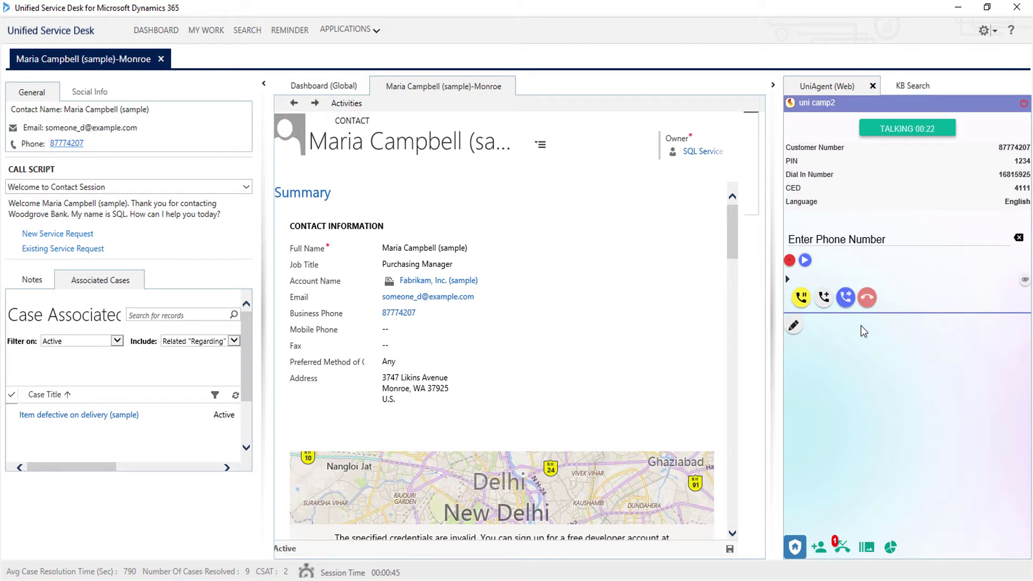
{"action": "left_click", "coordinate": [868, 299]}
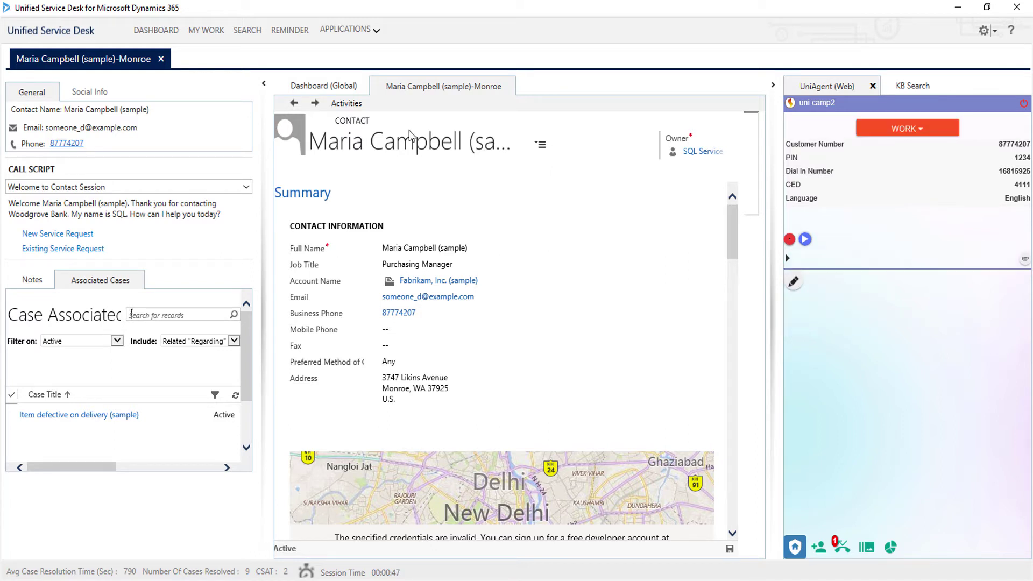
{"action": "left_click", "coordinate": [162, 59]}
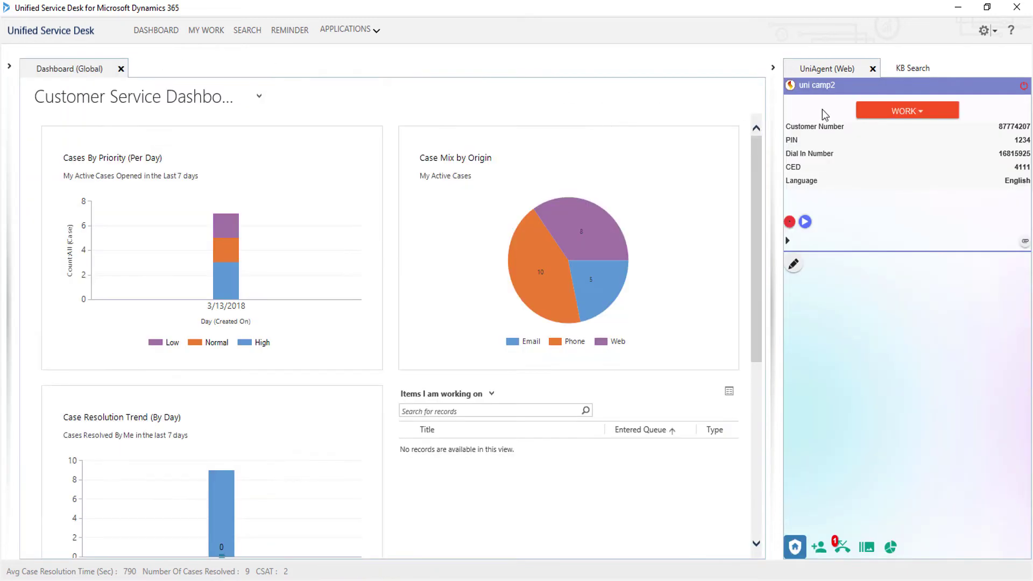
Change the agent status from Work to Tea Break
{"action": "left_click", "coordinate": [906, 113]}
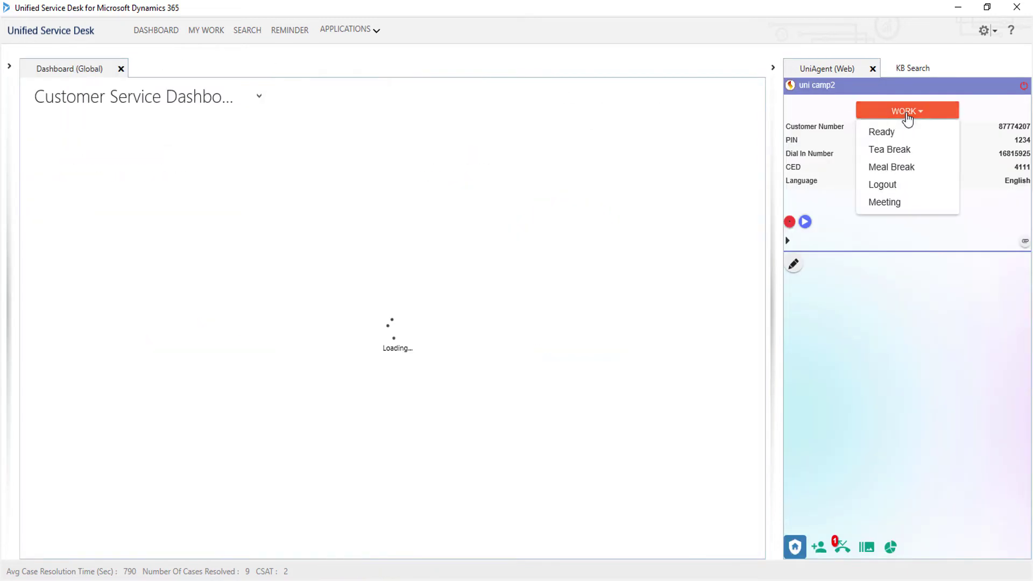
{"action": "left_click", "coordinate": [886, 151]}
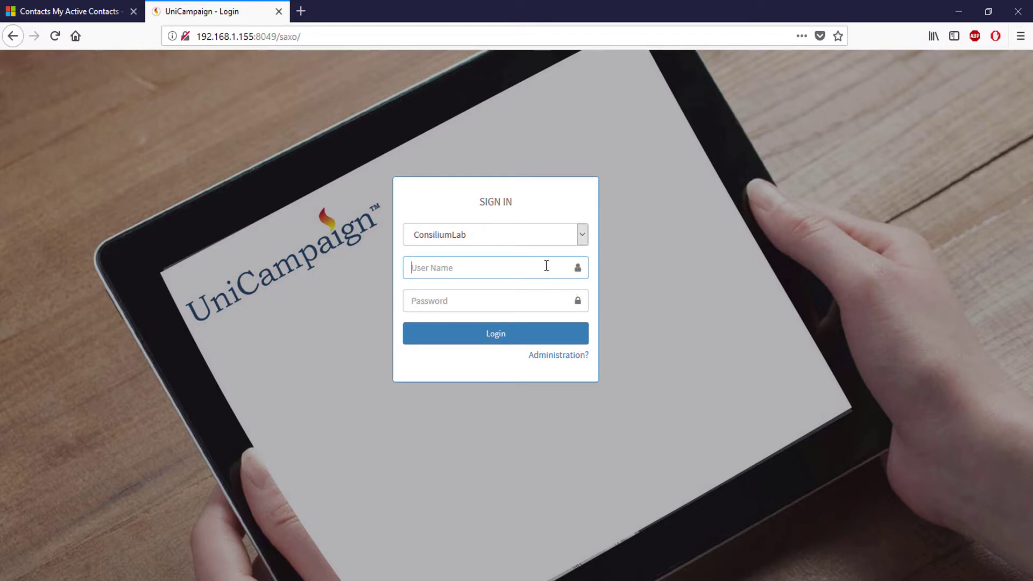
Sign in to UniCampaign with the administrator user name and password
{"action": "type", "text": "admin"}
{"action": "key", "text": "Tab"}
{"action": "type", "text": "********"}
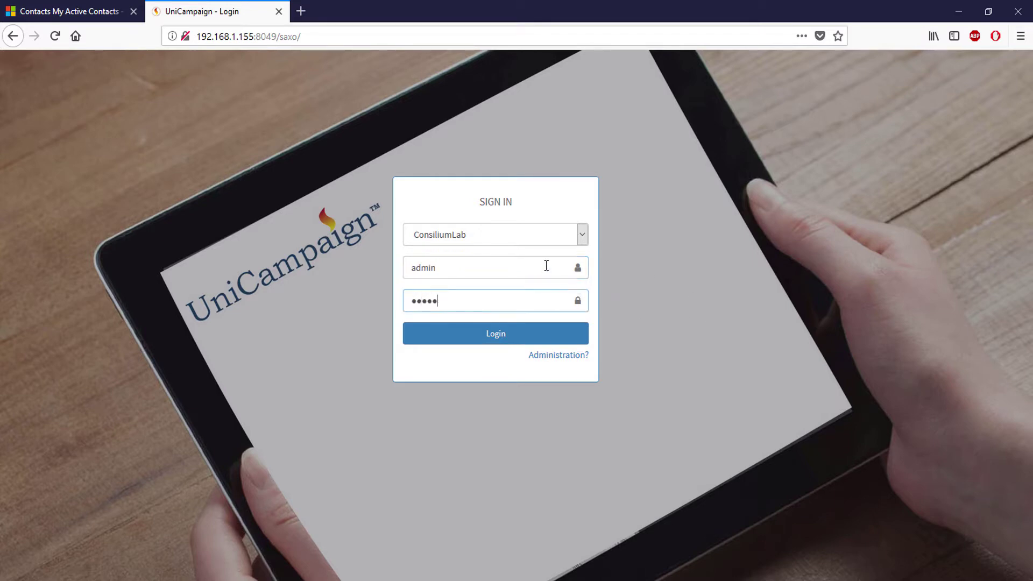
{"action": "key", "text": "Return"}
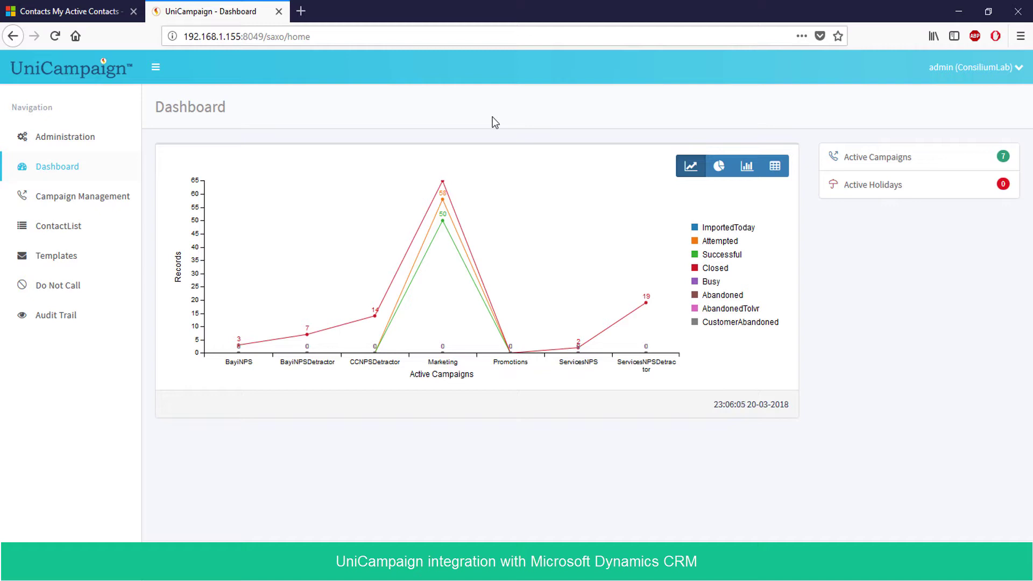
Open Source Management under Administration, then open and dismiss the Add Source form unsaved
{"action": "left_click", "coordinate": [93, 149]}
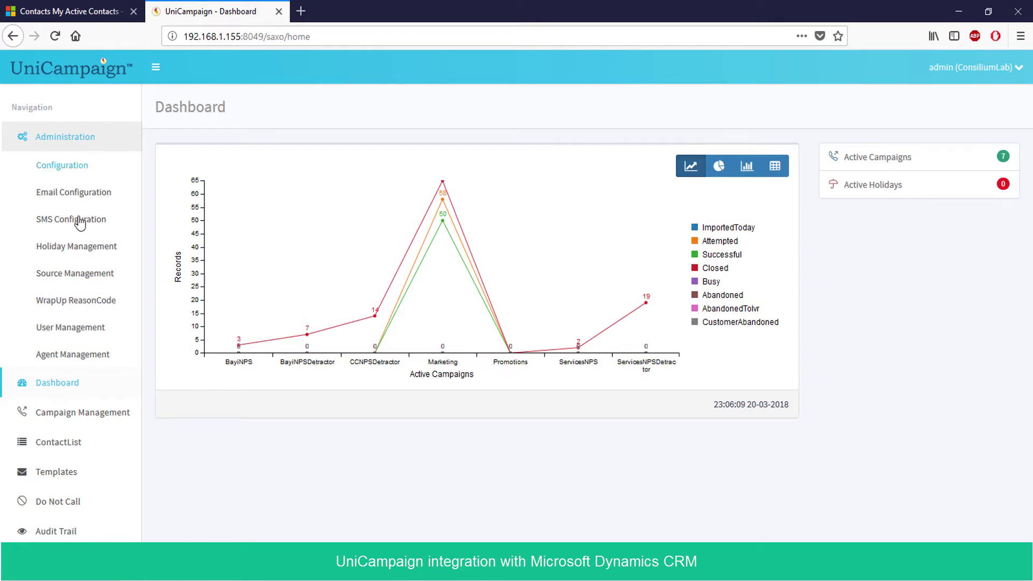
{"action": "left_click", "coordinate": [81, 274]}
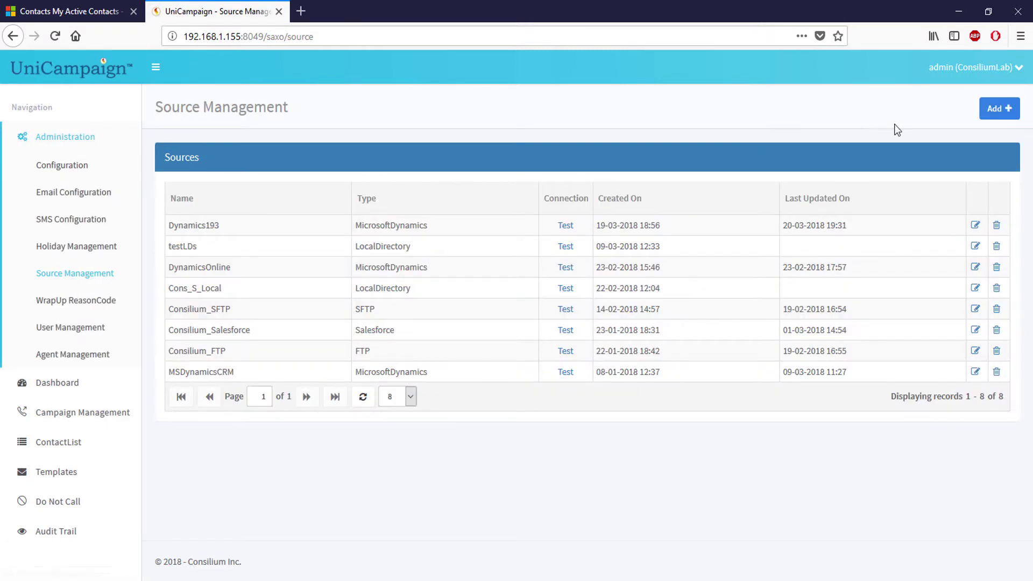
{"action": "left_click", "coordinate": [1015, 108]}
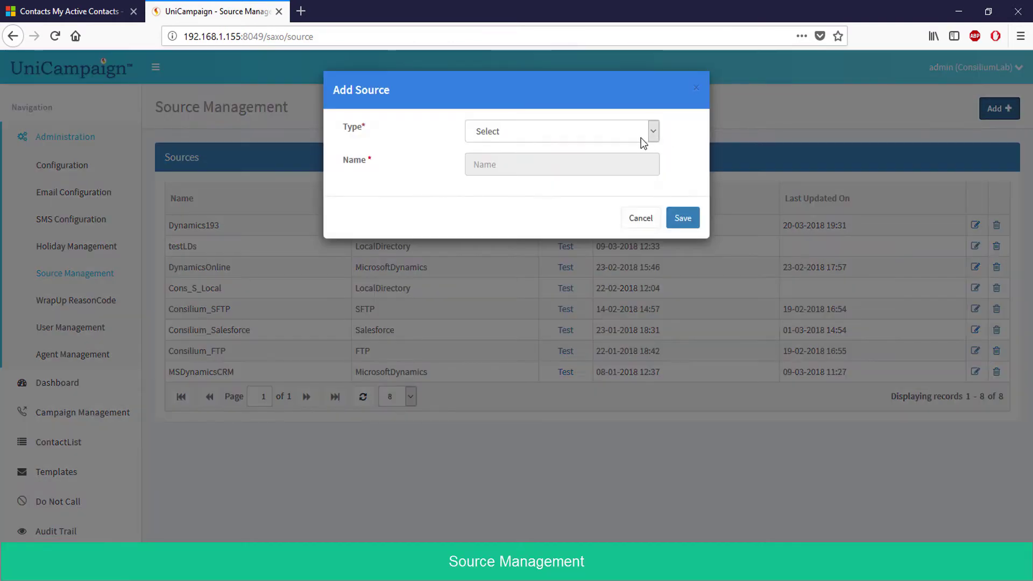
{"action": "left_click", "coordinate": [640, 138]}
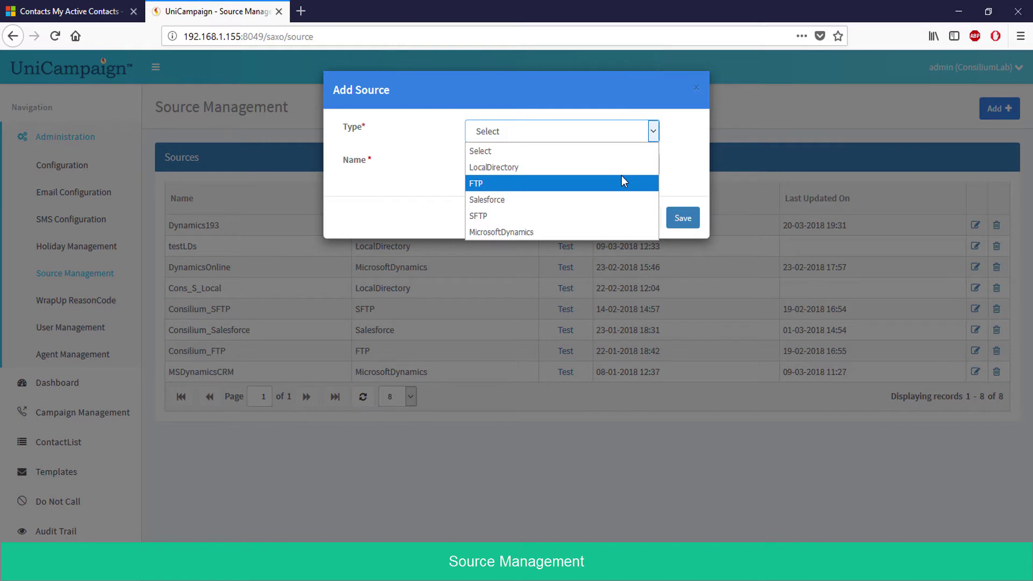
{"action": "left_click", "coordinate": [749, 176]}
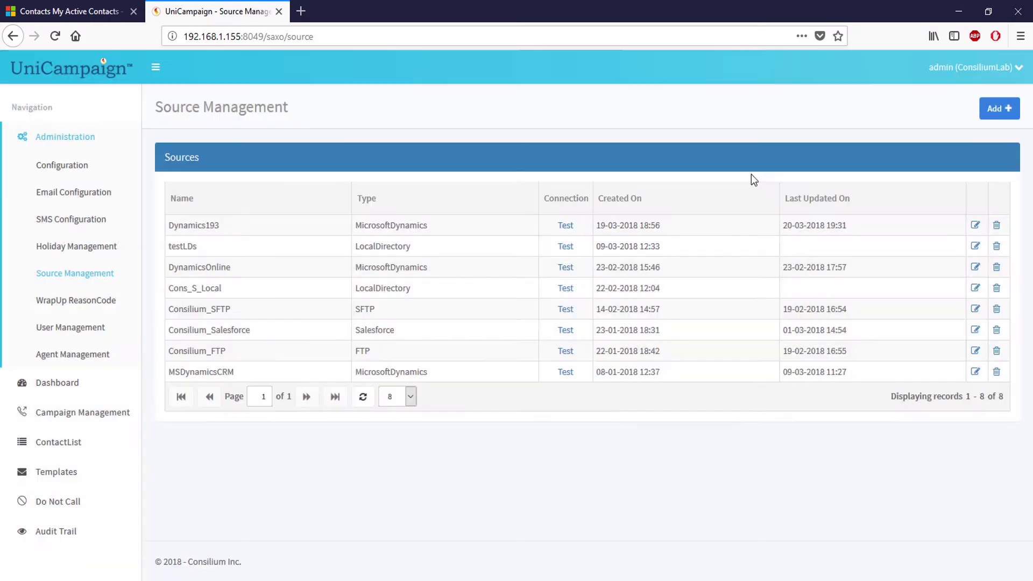
Review the Dynamics193 settings without changes, then run its connection test successfully
{"action": "left_click", "coordinate": [975, 225]}
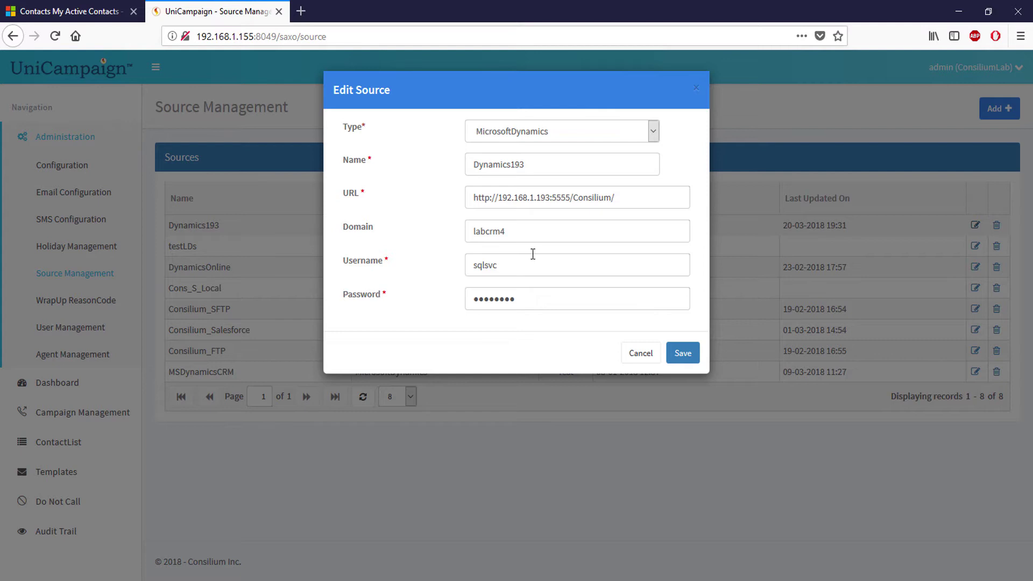
{"action": "left_click", "coordinate": [698, 89]}
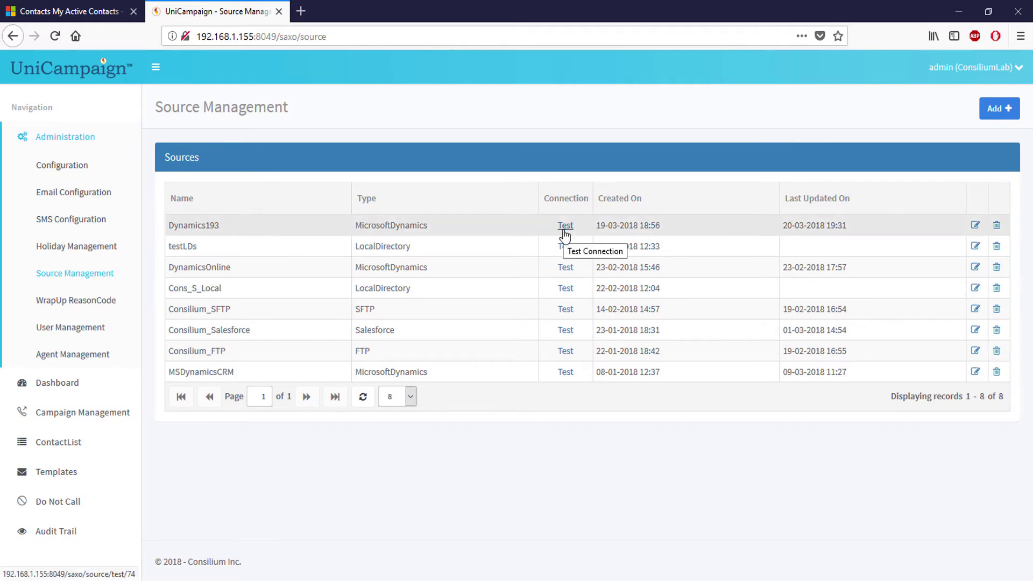
{"action": "left_click", "coordinate": [565, 227]}
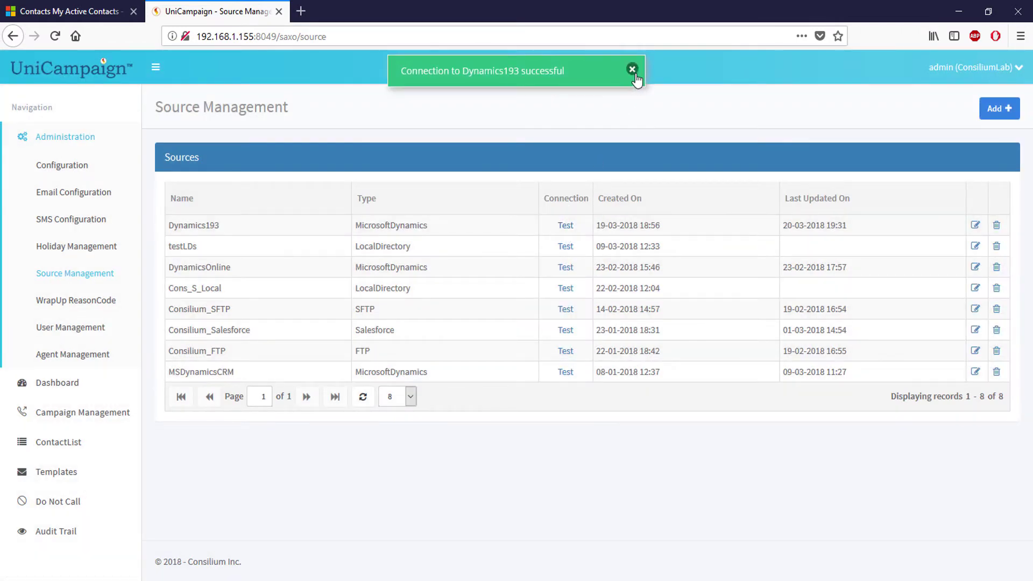
{"action": "left_click", "coordinate": [633, 70]}
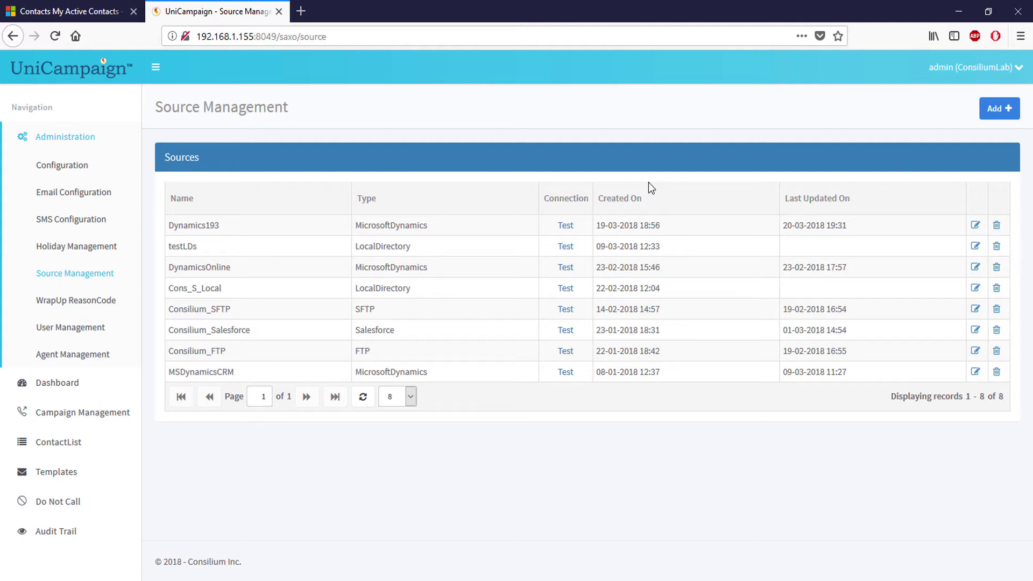
Go to List Management via ContactList and start adding a new contact list
{"action": "left_click", "coordinate": [104, 148]}
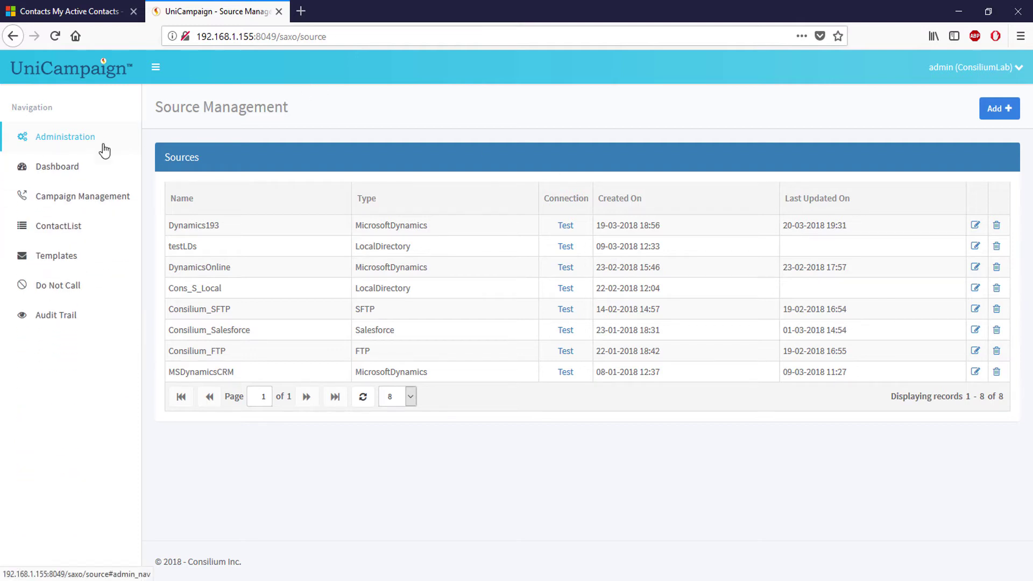
{"action": "left_click", "coordinate": [58, 230]}
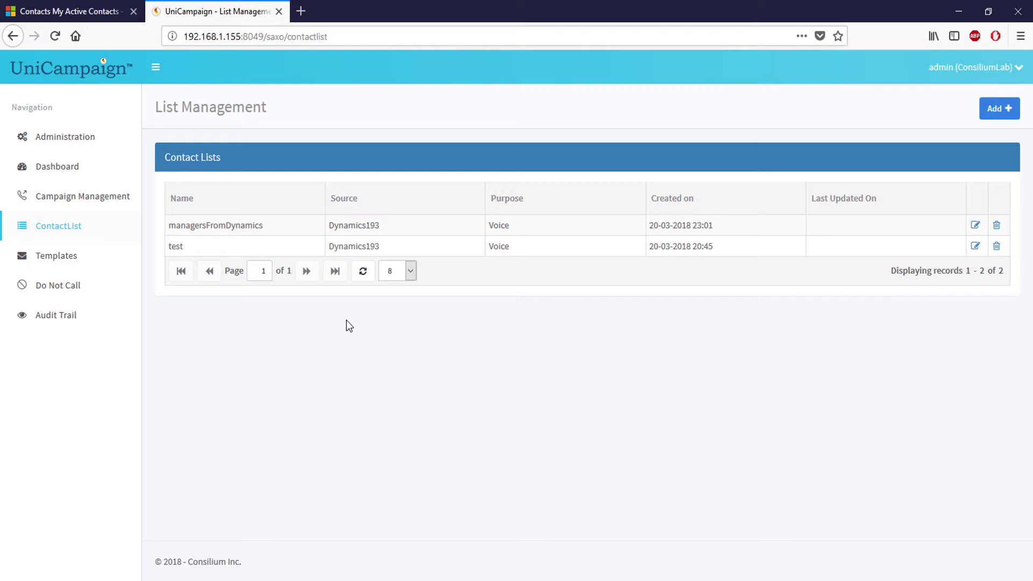
{"action": "left_click", "coordinate": [995, 110]}
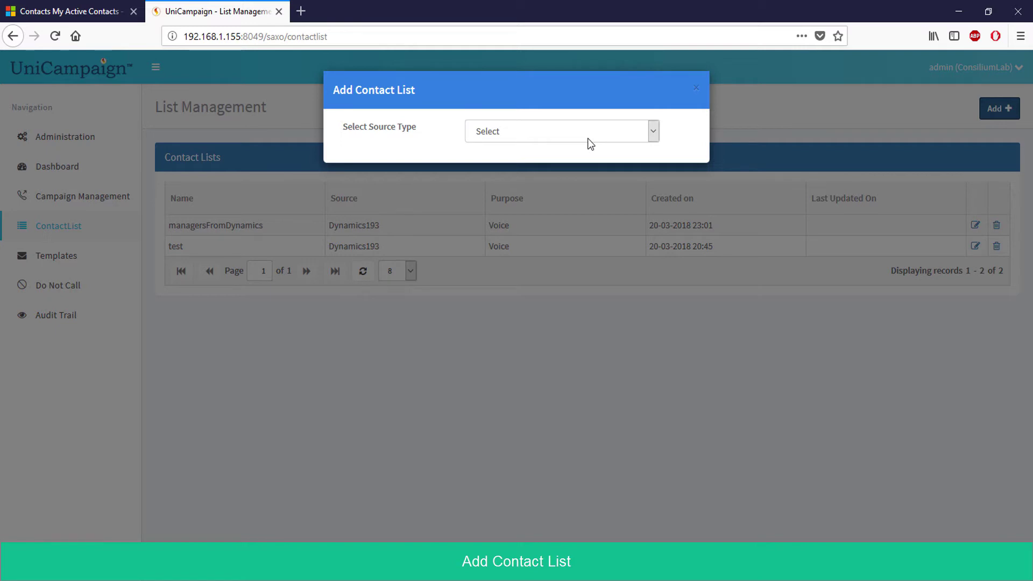
Set type MicrosoftDynamics, source Dynamics193, name list_demo, purpose Voice, CRM object Contact
{"action": "left_click", "coordinate": [587, 138]}
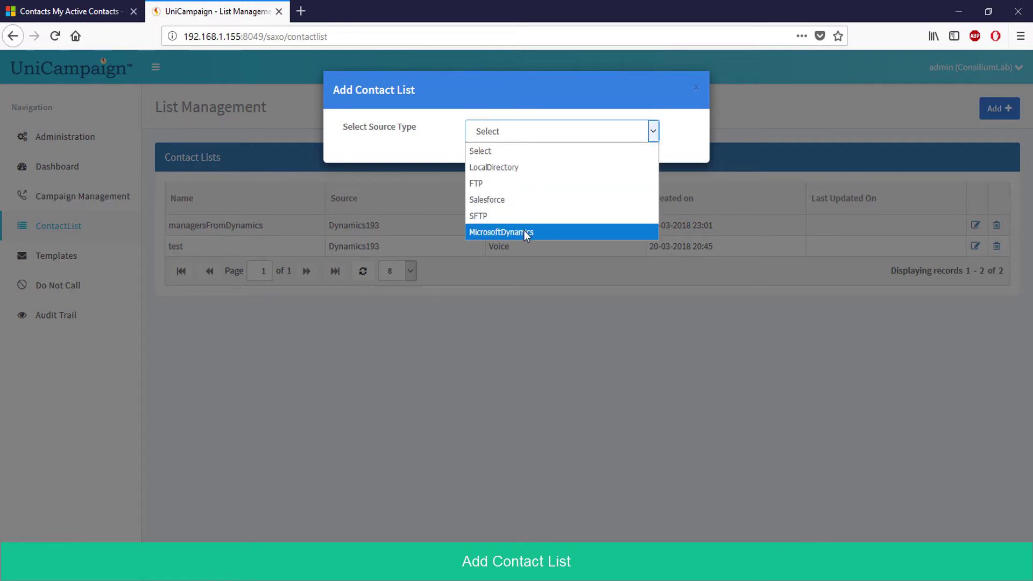
{"action": "left_click", "coordinate": [524, 232]}
{"action": "left_click", "coordinate": [551, 134]}
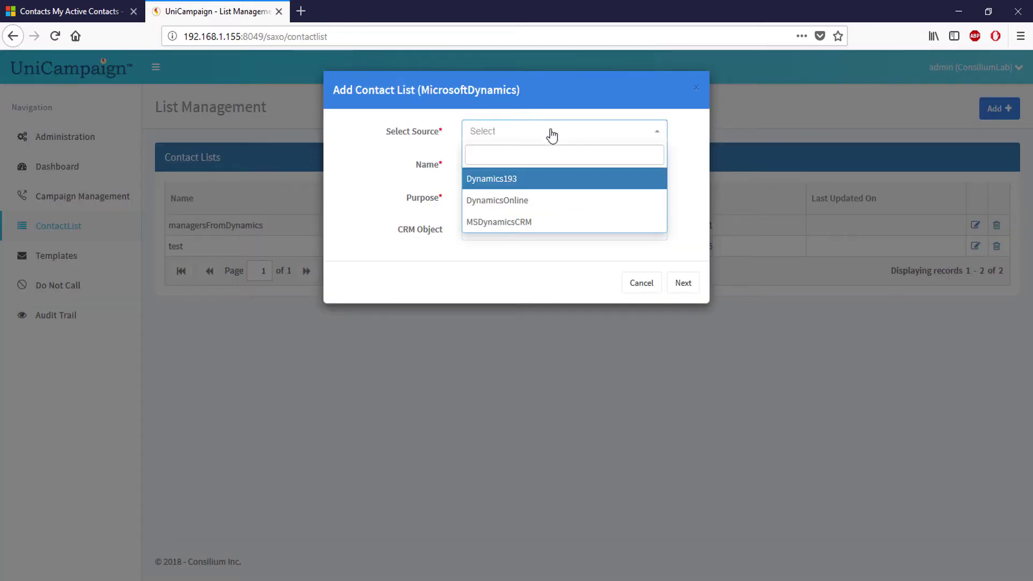
{"action": "left_click", "coordinate": [523, 187]}
{"action": "left_click", "coordinate": [526, 166]}
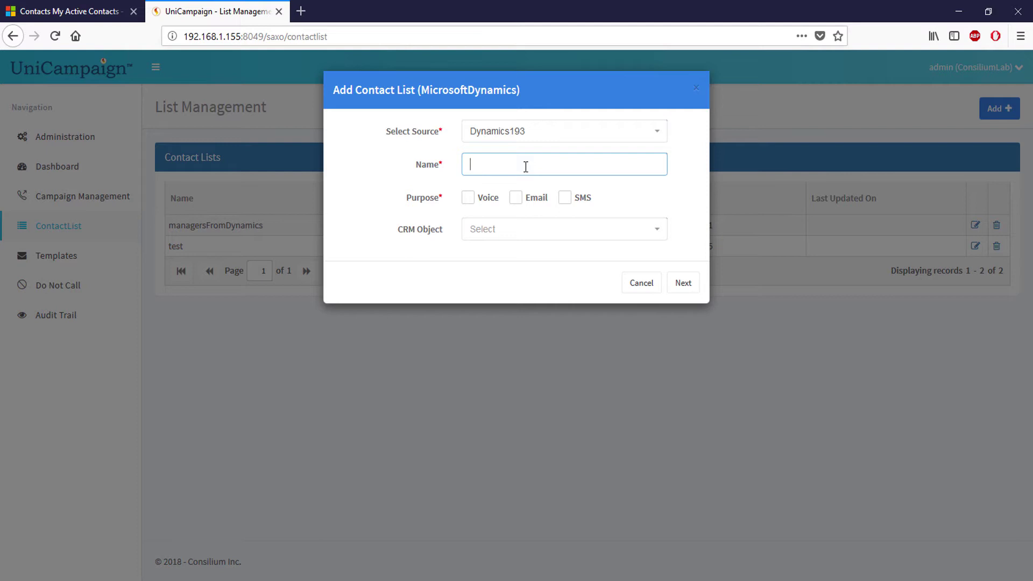
{"action": "type", "text": "list_demo"}
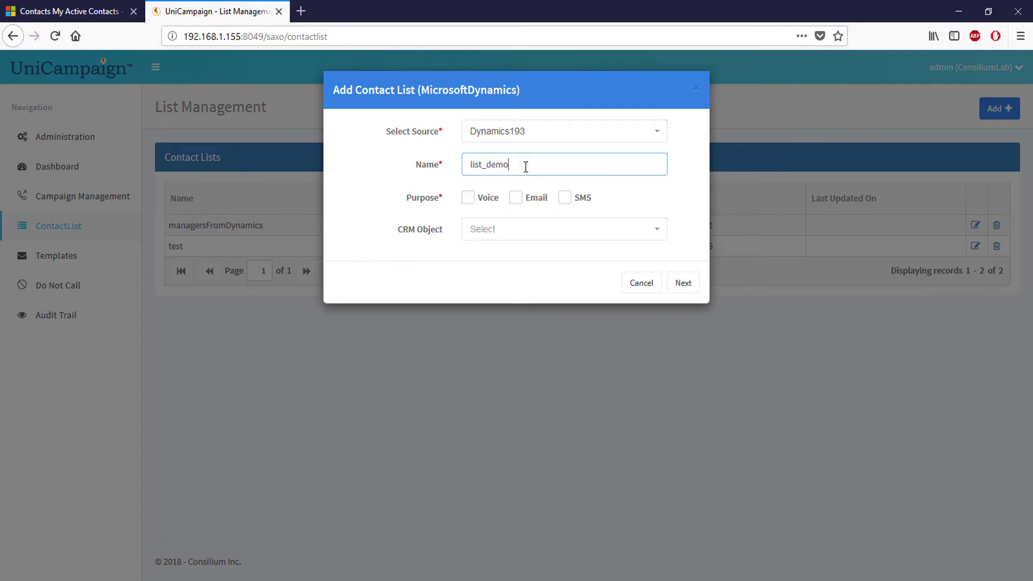
{"action": "key", "text": "Tab"}
{"action": "key", "text": "space"}
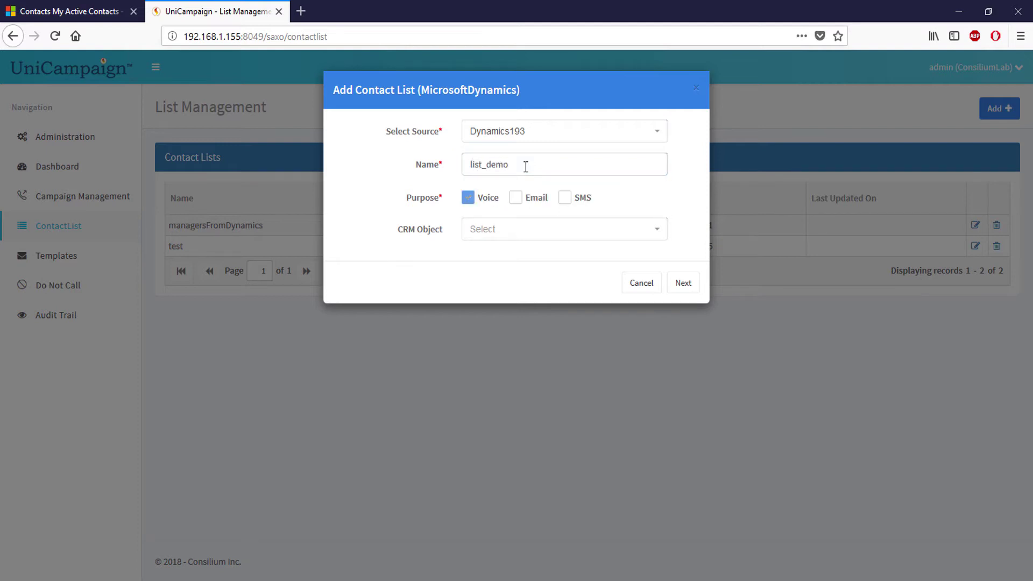
{"action": "left_click", "coordinate": [553, 231]}
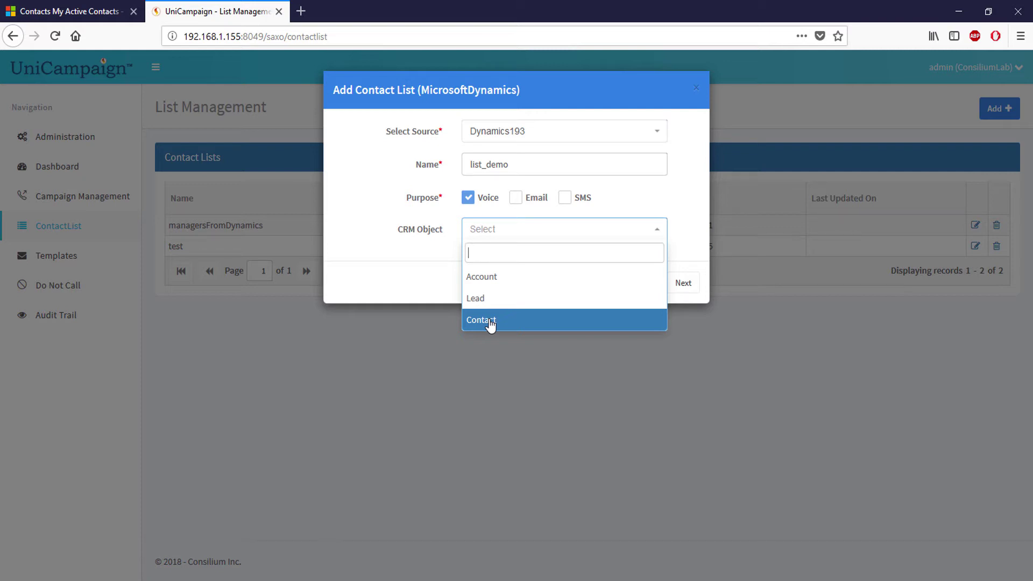
{"action": "left_click", "coordinate": [490, 321]}
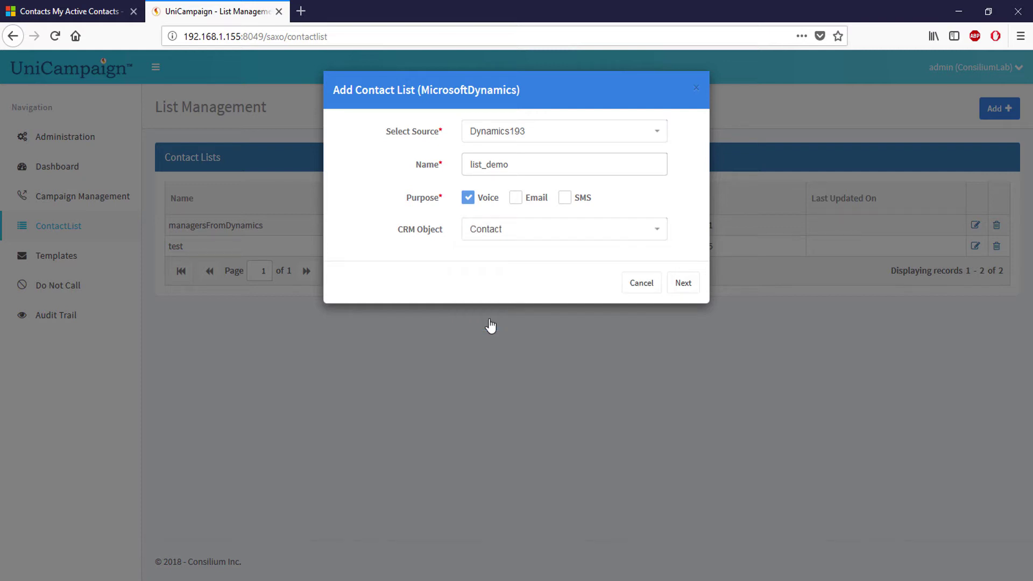
Advance list_demo to sorting and filtering, then view Dynamics CRM's My Active Contacts
{"action": "left_click", "coordinate": [684, 282]}
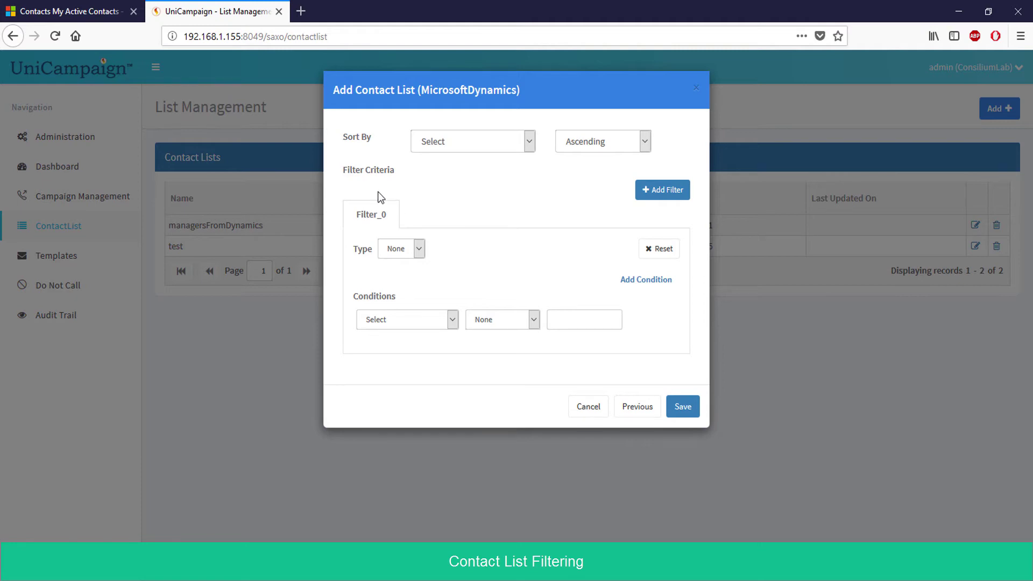
{"action": "left_click", "coordinate": [88, 12]}
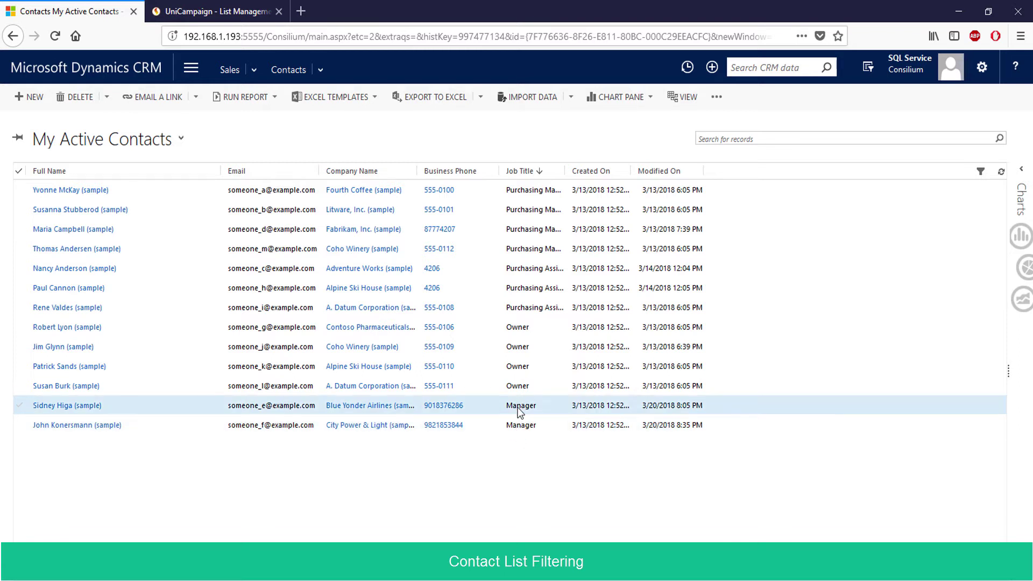
Add the list filter condition Job Title Equal 'Manager'
{"action": "left_click", "coordinate": [234, 8]}
{"action": "left_click", "coordinate": [419, 315]}
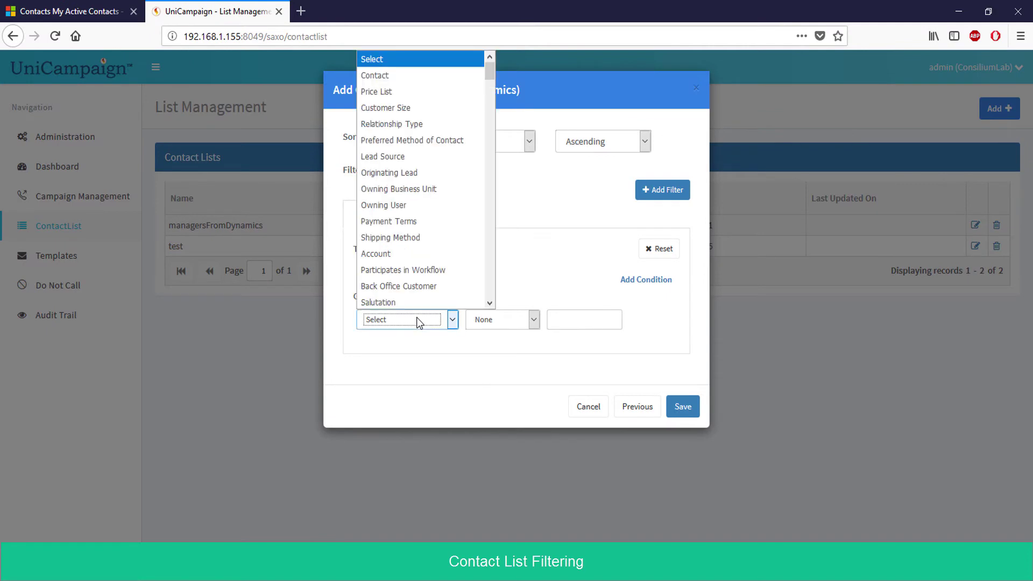
{"action": "key", "text": "j"}
{"action": "key", "text": "Return"}
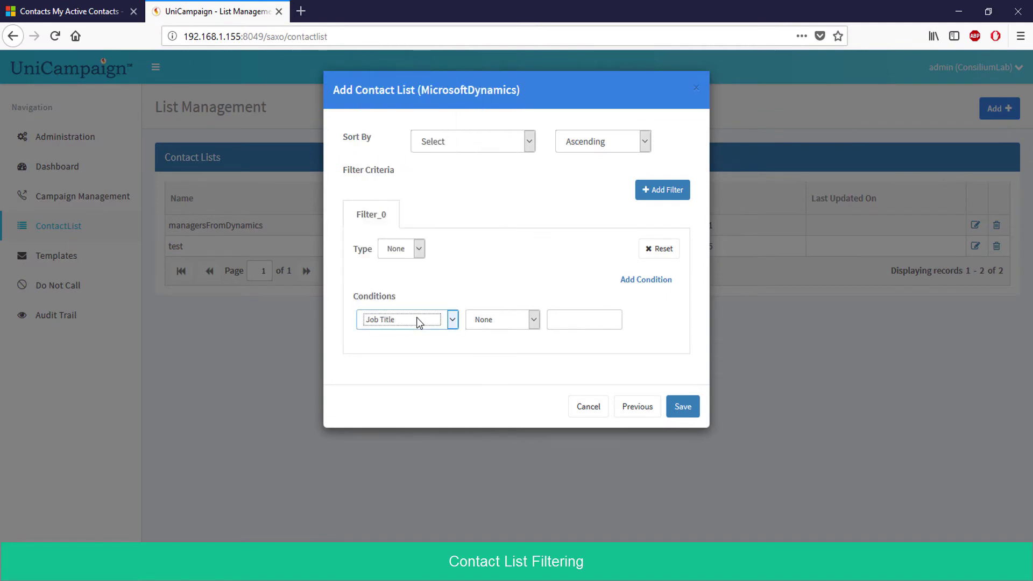
{"action": "left_click", "coordinate": [501, 324]}
{"action": "key", "text": "Down"}
{"action": "key", "text": "Return"}
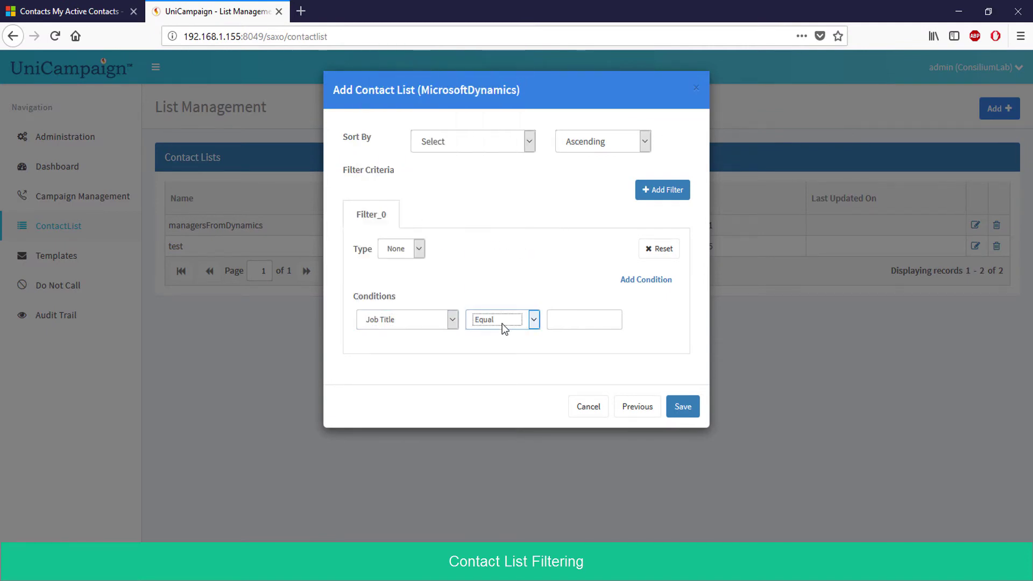
{"action": "left_click", "coordinate": [570, 319]}
{"action": "type", "text": "Manager"}
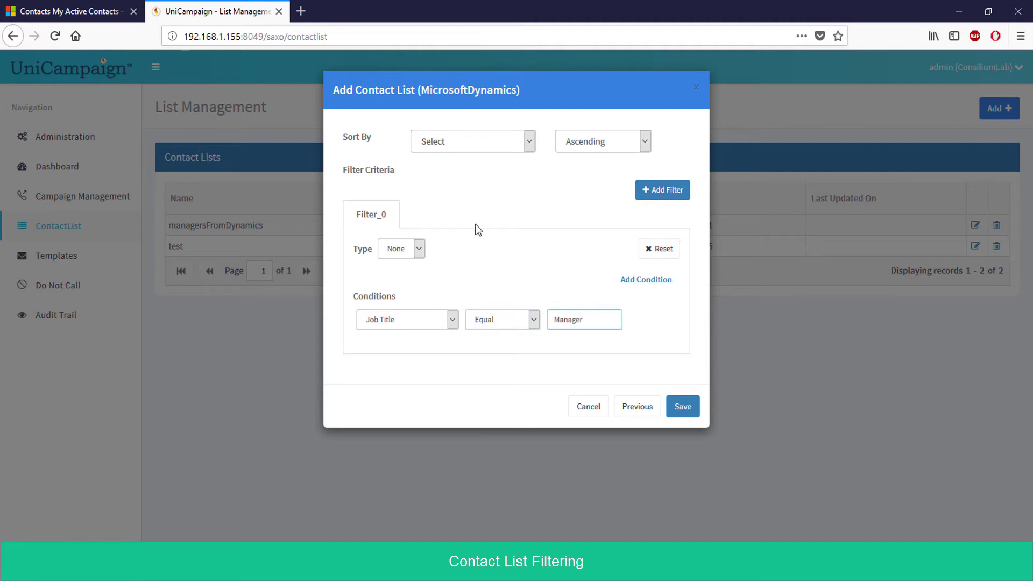
Set the condition type to And, then add and remove an extra condition and filter group
{"action": "left_click", "coordinate": [416, 243]}
{"action": "left_click", "coordinate": [392, 292]}
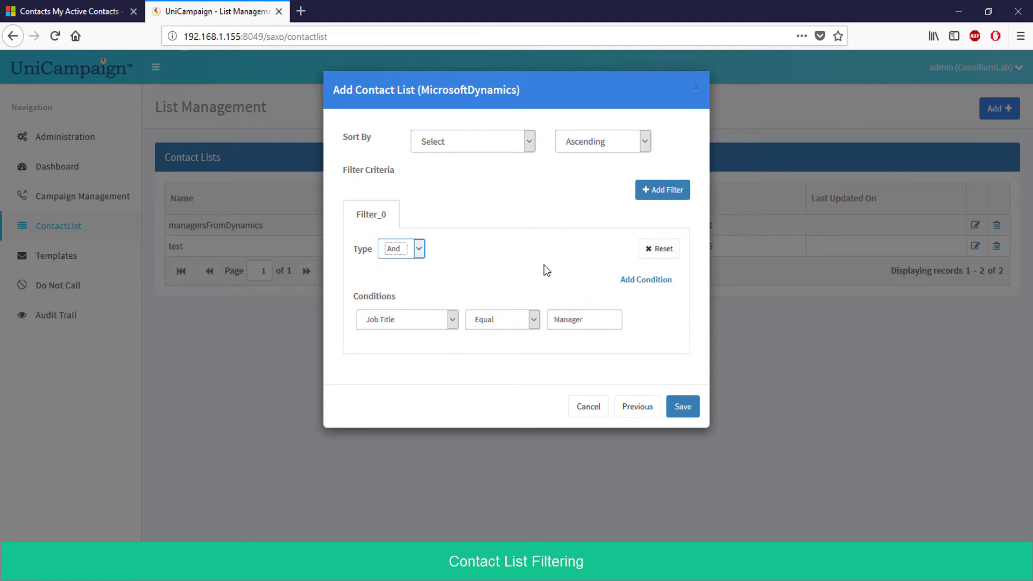
{"action": "left_click", "coordinate": [658, 280]}
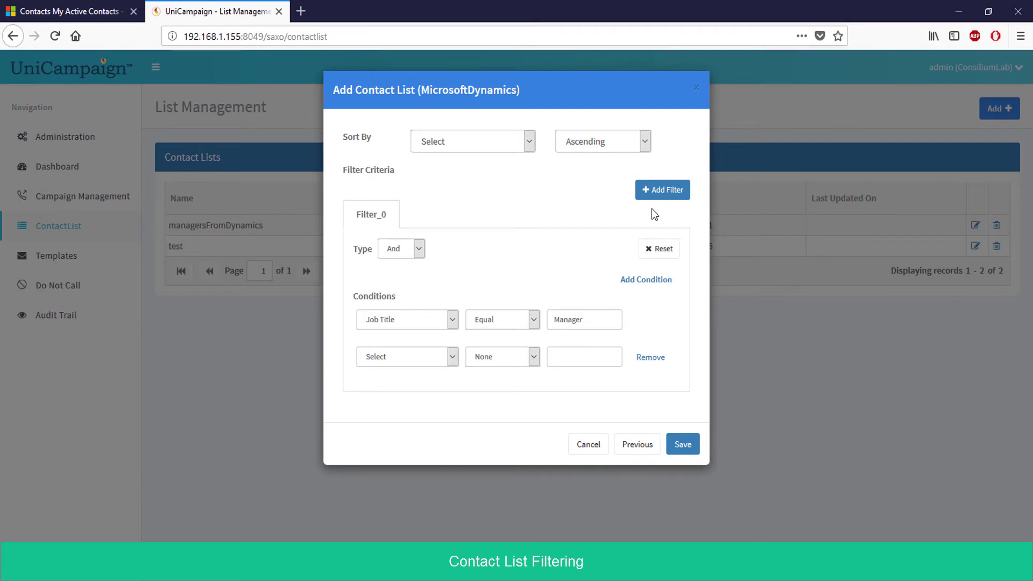
{"action": "left_click", "coordinate": [661, 199]}
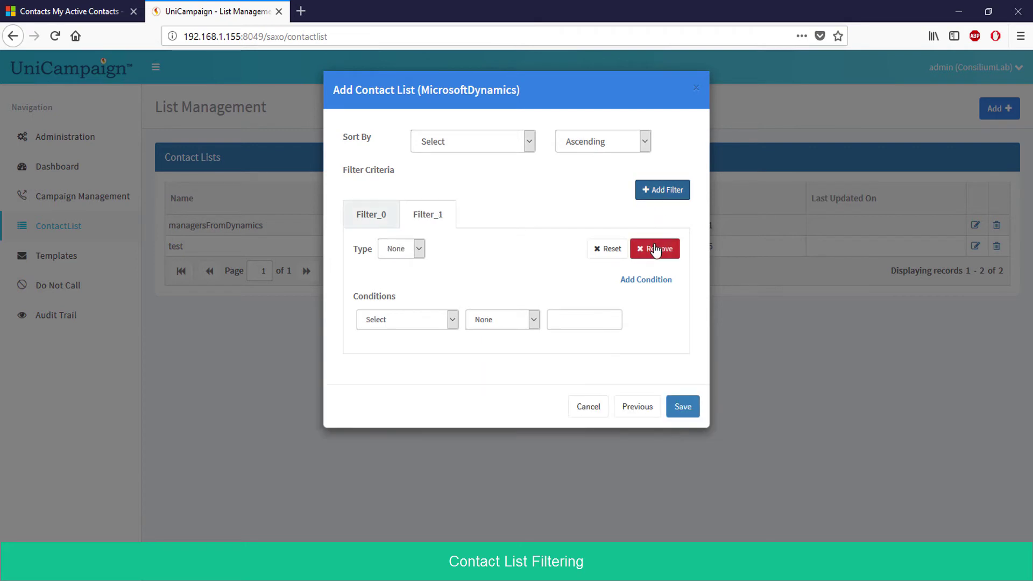
{"action": "left_click", "coordinate": [653, 249]}
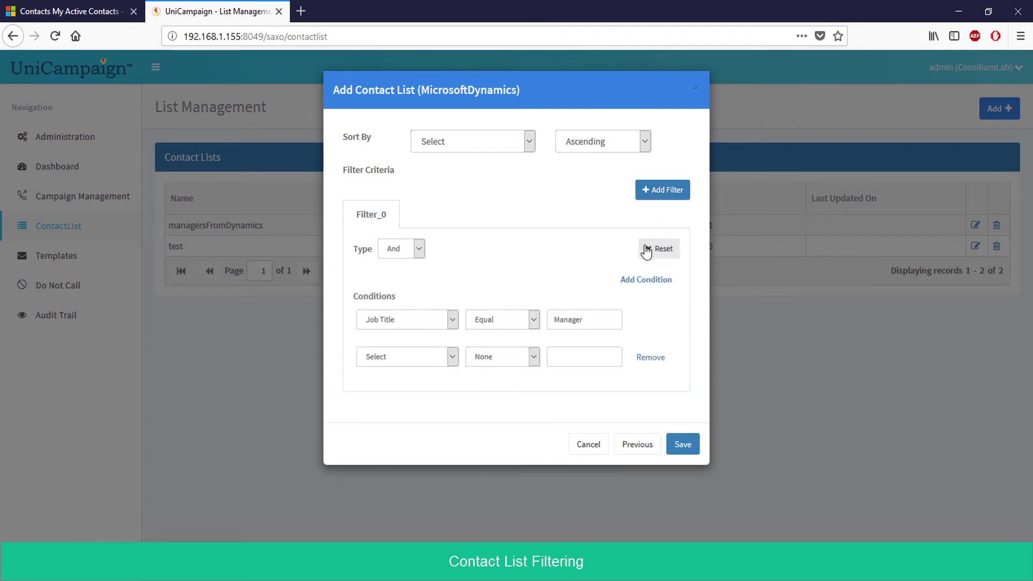
{"action": "left_click", "coordinate": [657, 356]}
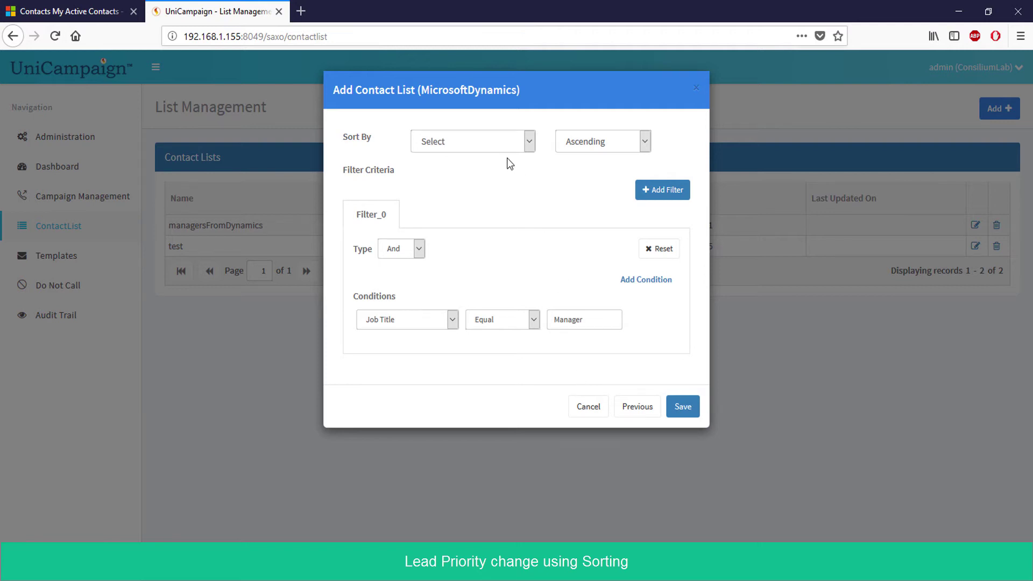
Sort the contact list by First Name in descending order
{"action": "left_click", "coordinate": [489, 146]}
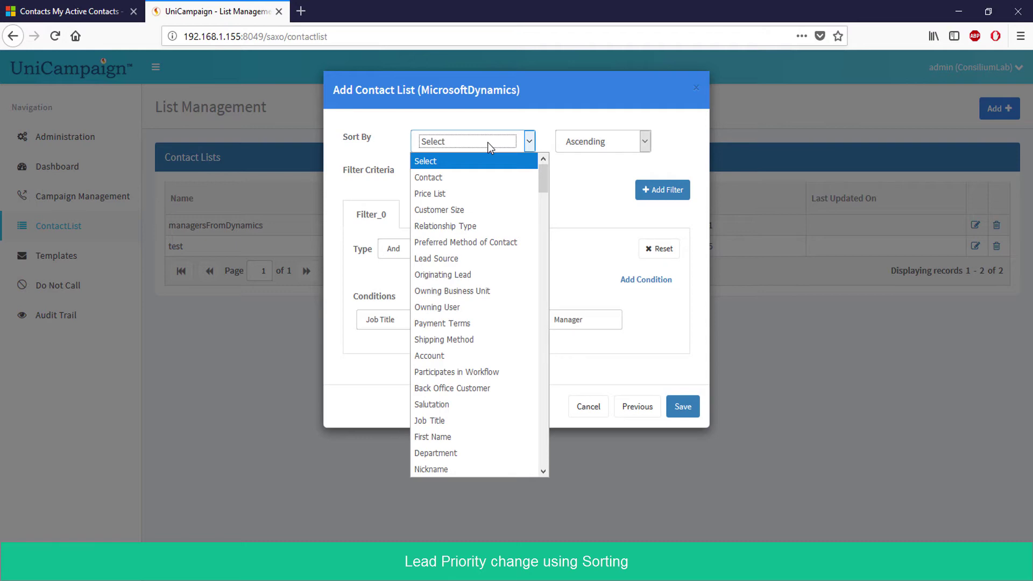
{"action": "key", "text": "f"}
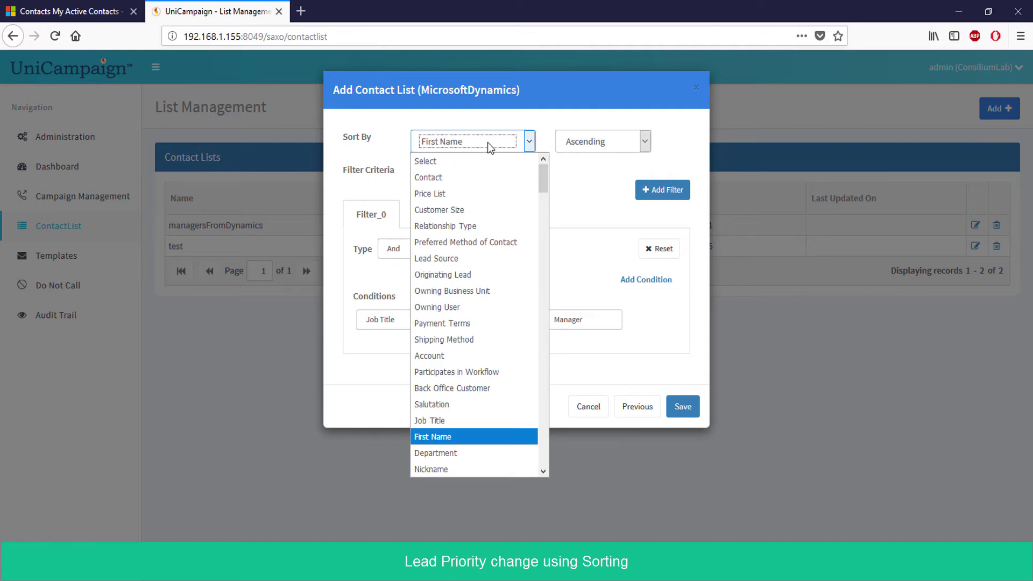
{"action": "key", "text": "Return"}
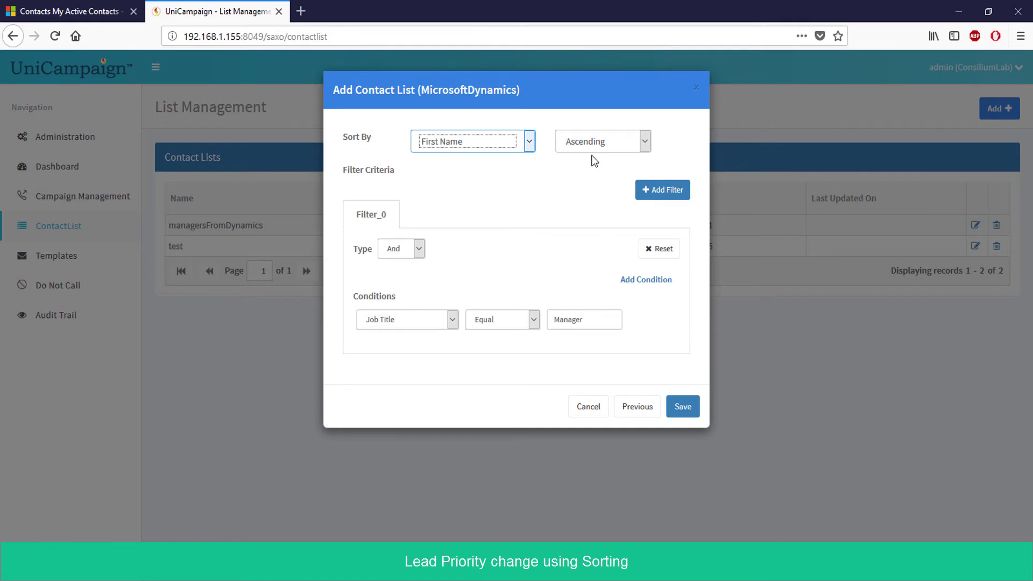
{"action": "left_click", "coordinate": [590, 151]}
{"action": "left_click", "coordinate": [583, 176]}
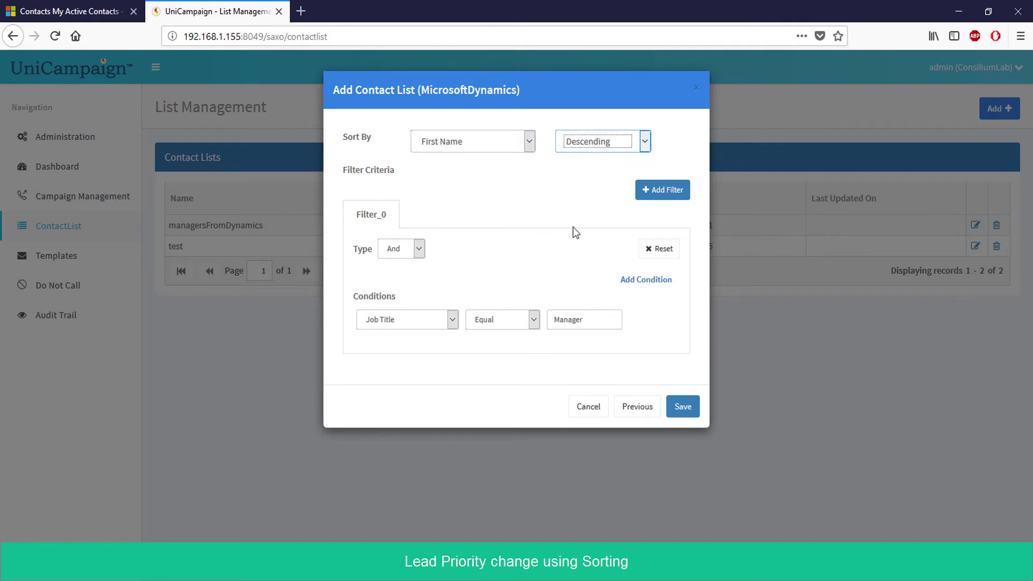
Save the list as list_demo and go to the Voice campaigns page under Campaign Management
{"action": "left_click", "coordinate": [674, 406]}
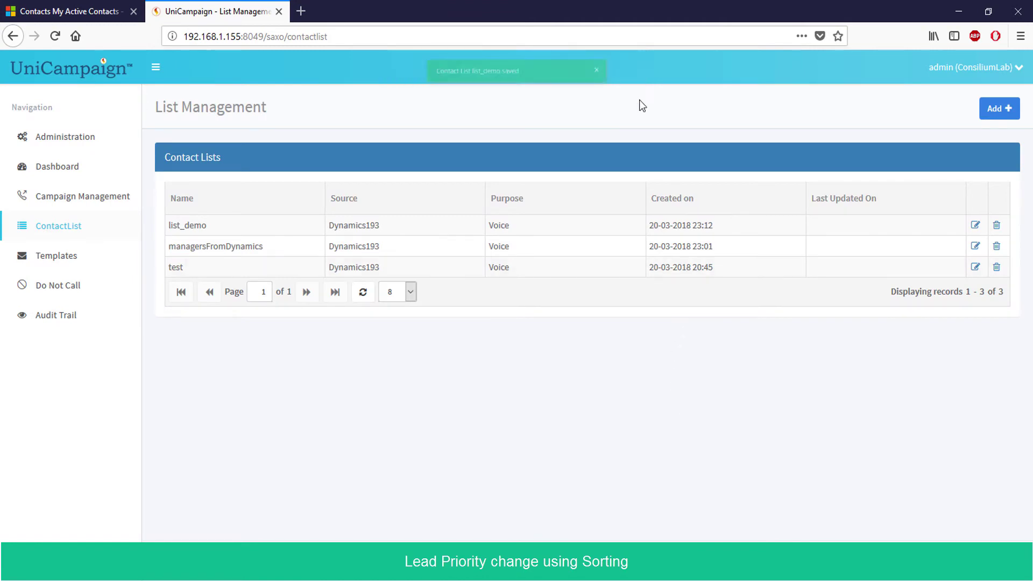
{"action": "left_click", "coordinate": [106, 204]}
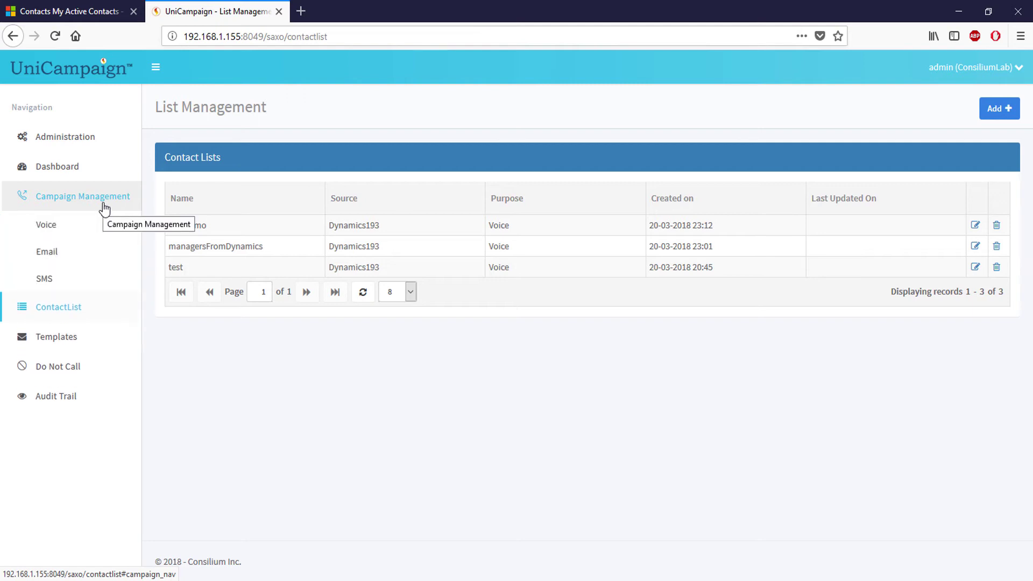
{"action": "left_click", "coordinate": [78, 228]}
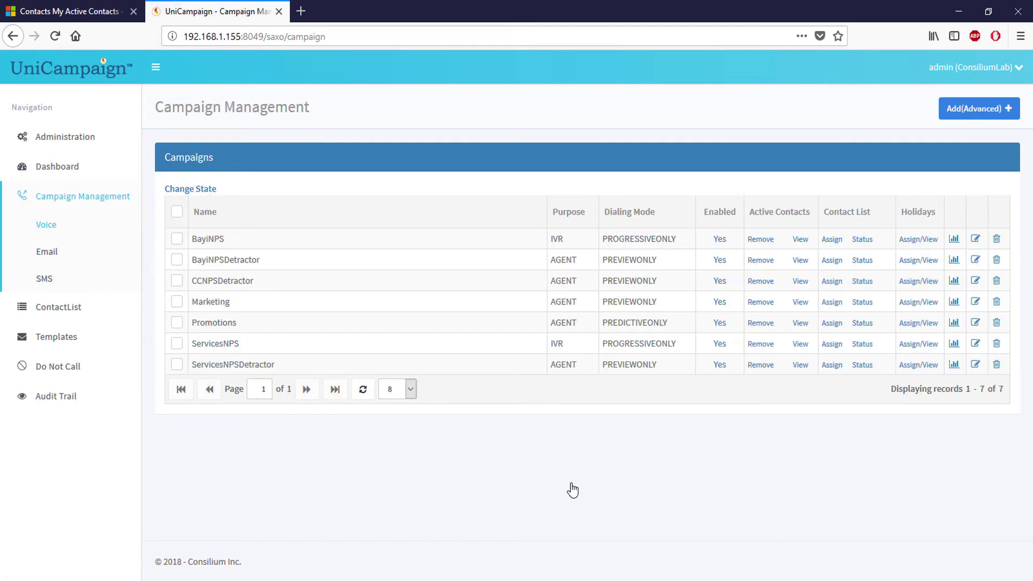
Assign list_demo to the Marketing campaign, toggling Schedule Enable on and back off
{"action": "left_click", "coordinate": [831, 303]}
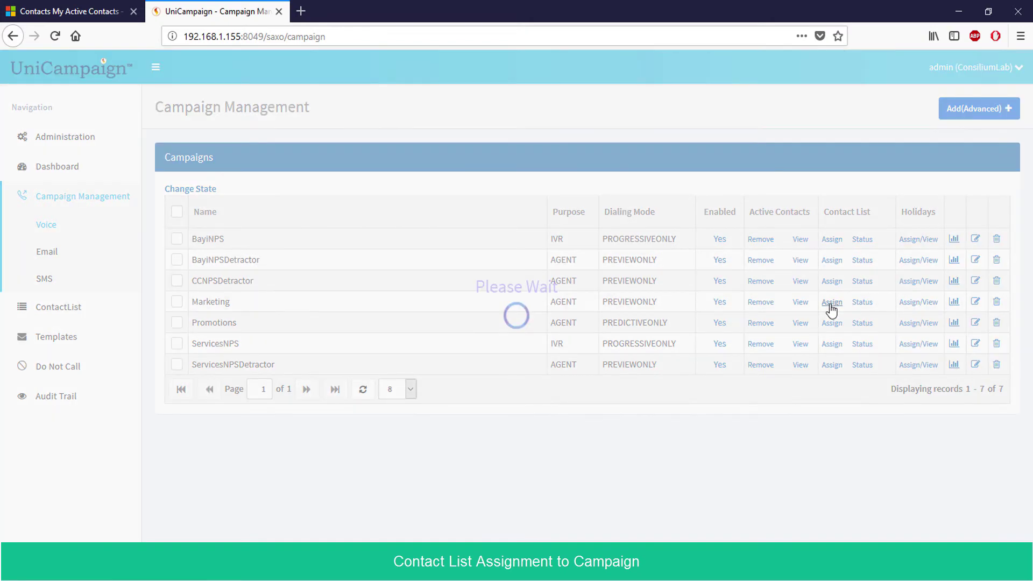
{"action": "left_click", "coordinate": [621, 139]}
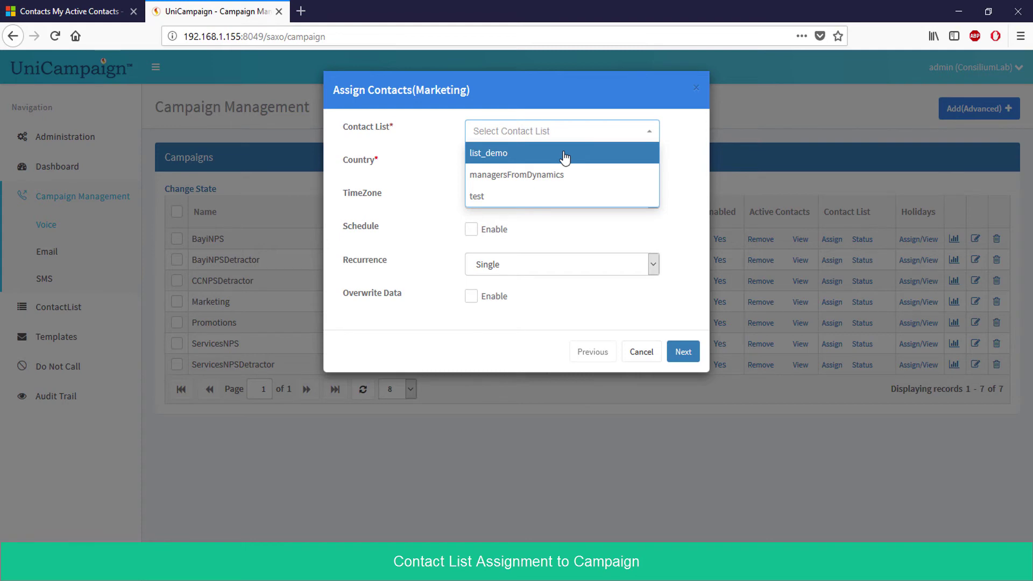
{"action": "left_click", "coordinate": [564, 156]}
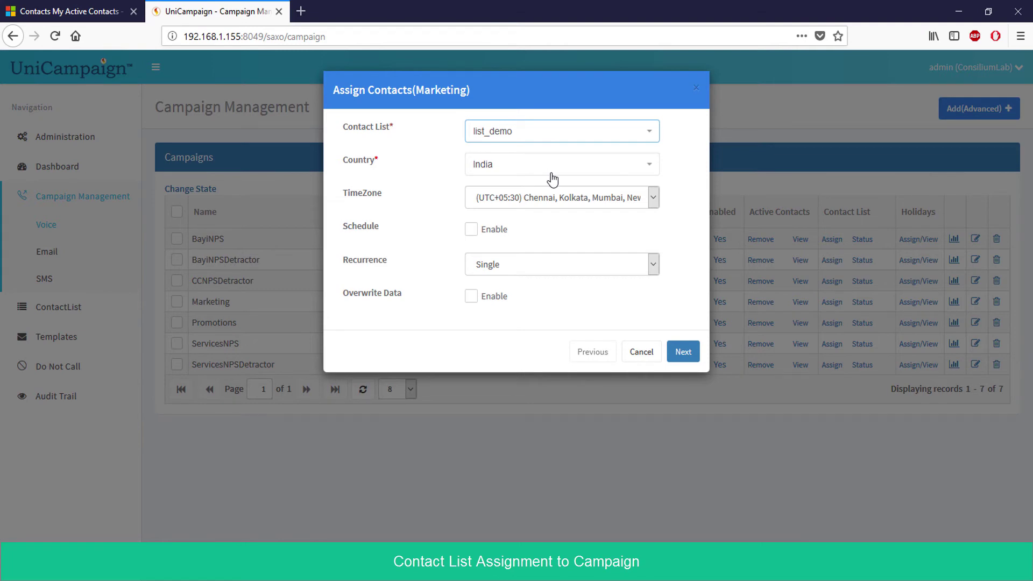
{"action": "left_click", "coordinate": [493, 236]}
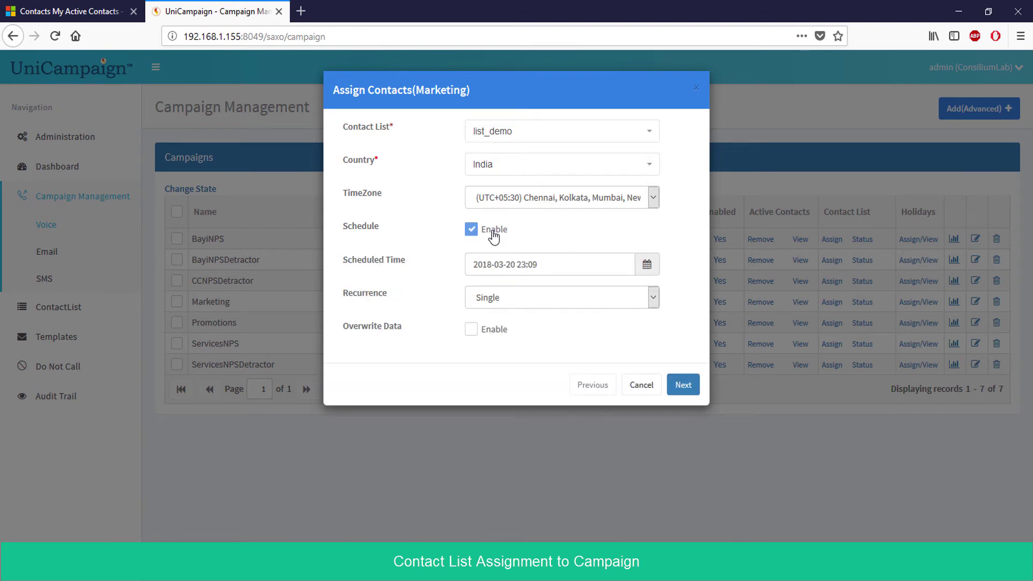
{"action": "left_click", "coordinate": [494, 236]}
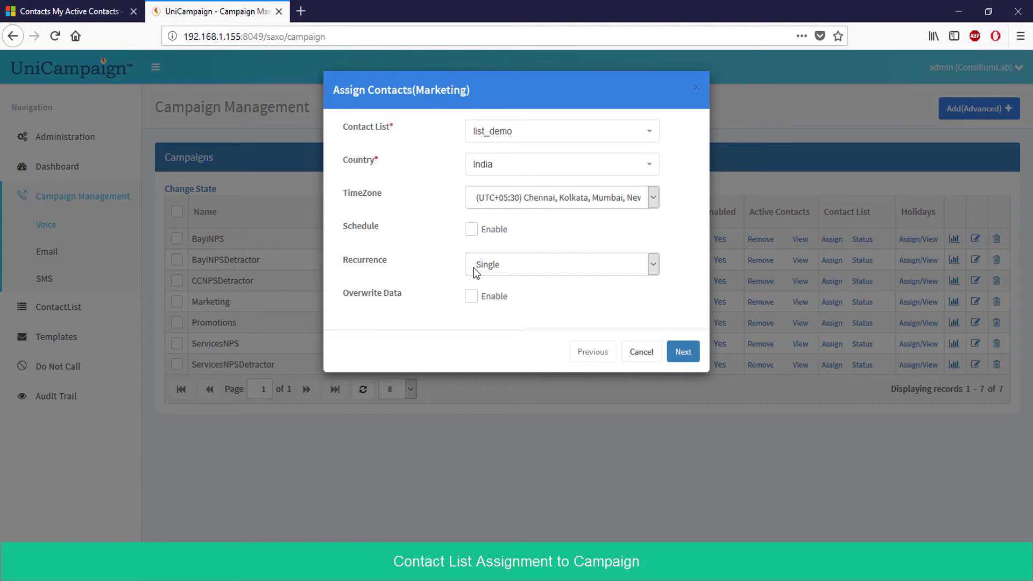
Try an Incremental recurrence with a 10 Minutes interval
{"action": "left_click", "coordinate": [473, 267]}
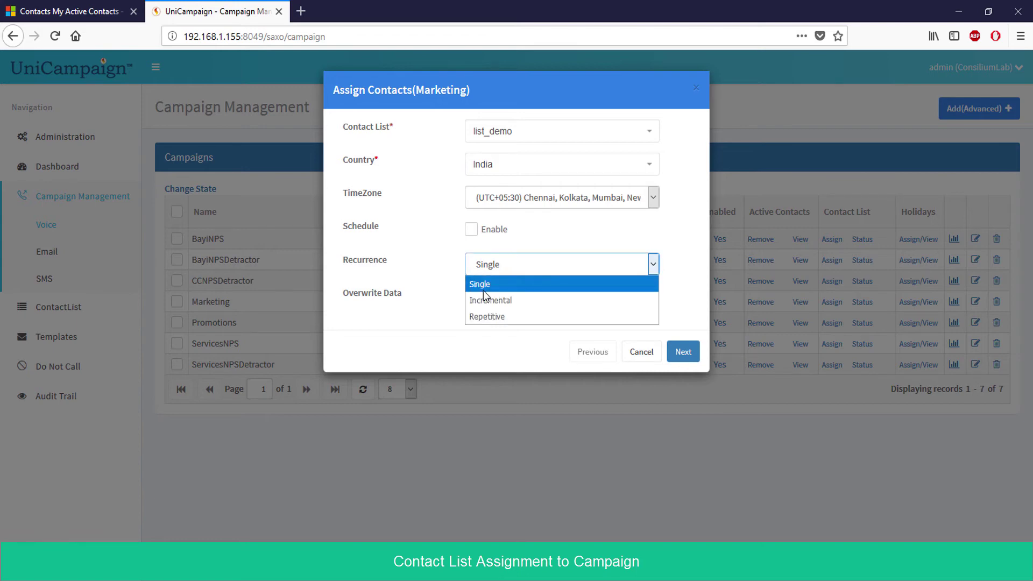
{"action": "left_click", "coordinate": [487, 301]}
{"action": "left_click", "coordinate": [496, 299]}
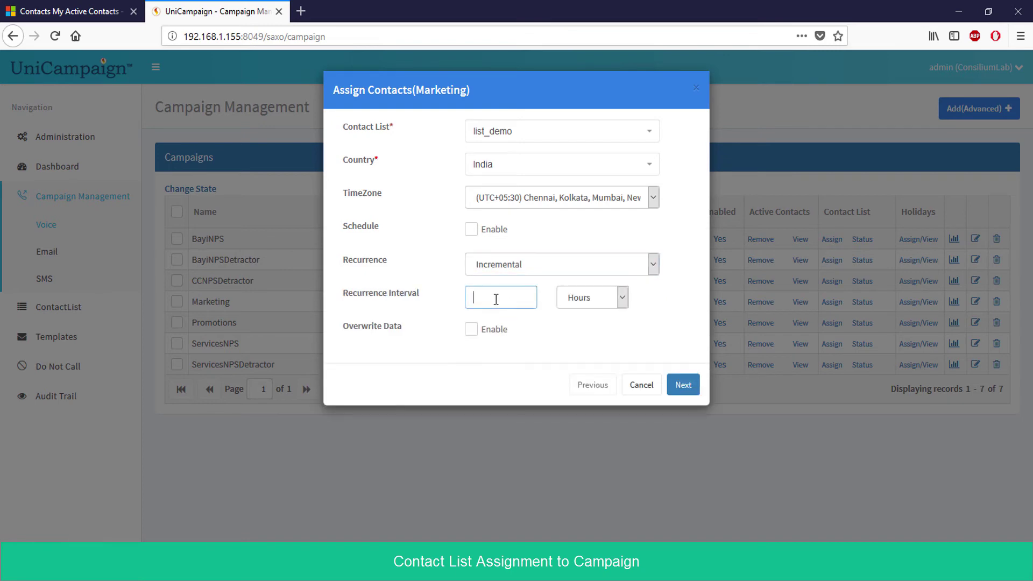
{"action": "type", "text": "10"}
{"action": "left_click", "coordinate": [574, 303]}
{"action": "left_click", "coordinate": [576, 316]}
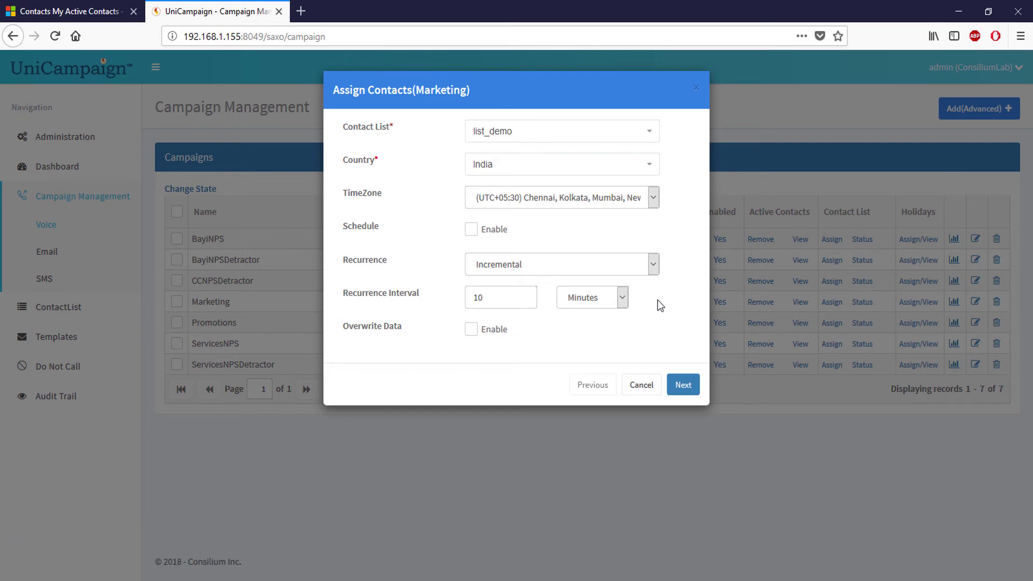
Switch the recurrence back to Single and tick Overwrite Data Enable
{"action": "left_click", "coordinate": [615, 267]}
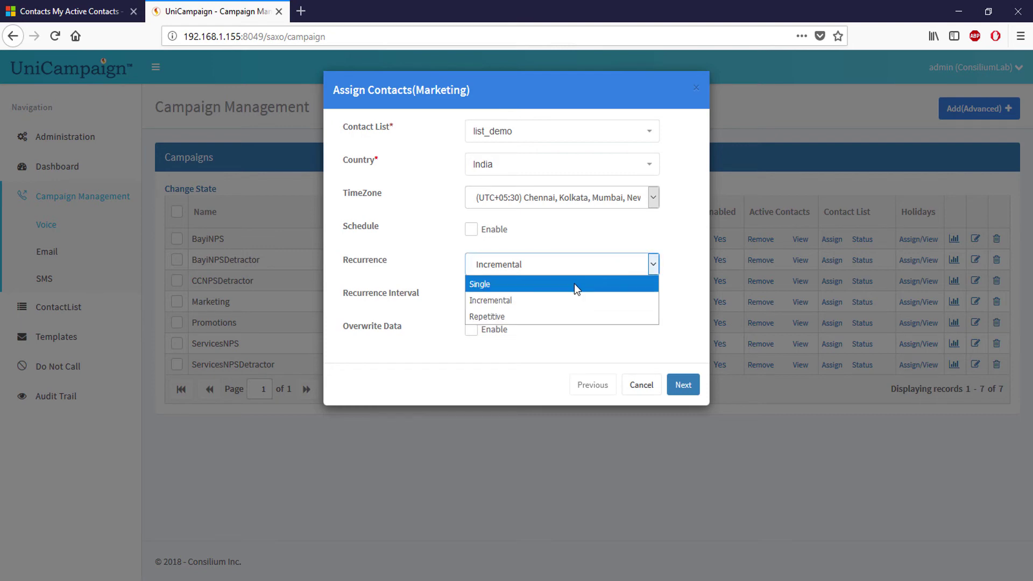
{"action": "left_click", "coordinate": [573, 283]}
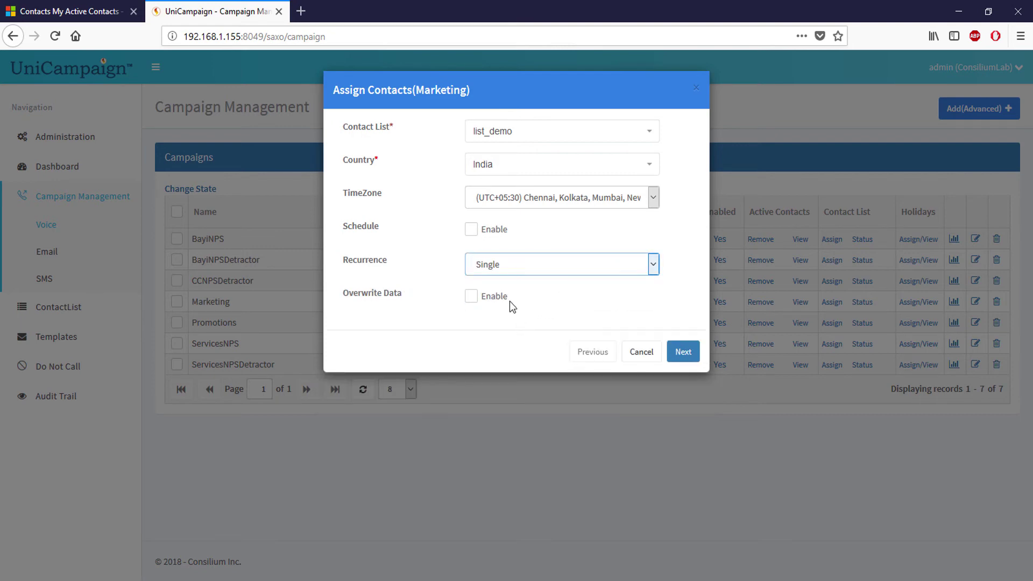
{"action": "left_click", "coordinate": [487, 298]}
Map Phone01 to the Business Phone field
{"action": "left_click", "coordinate": [683, 351]}
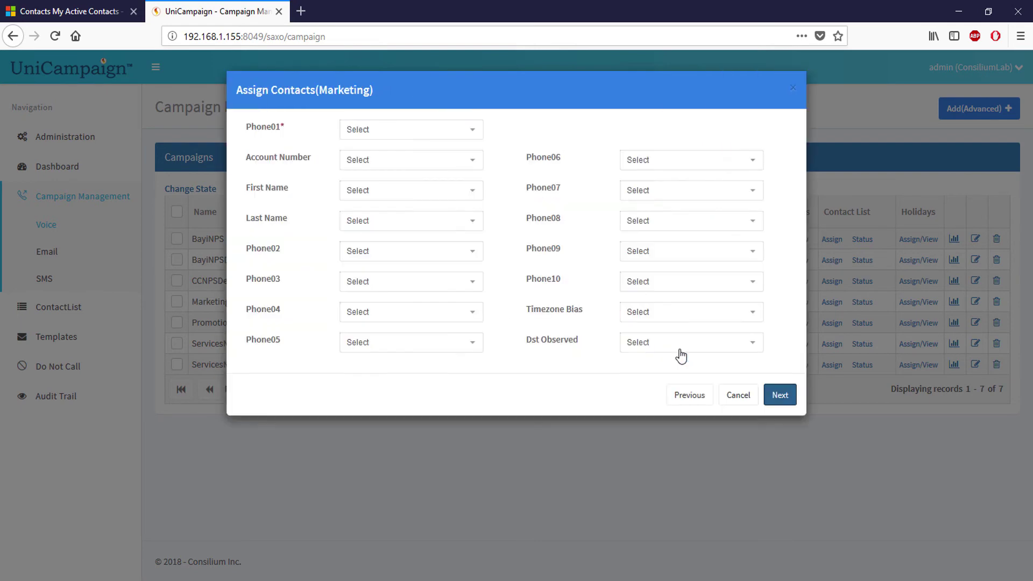
{"action": "left_click", "coordinate": [436, 134]}
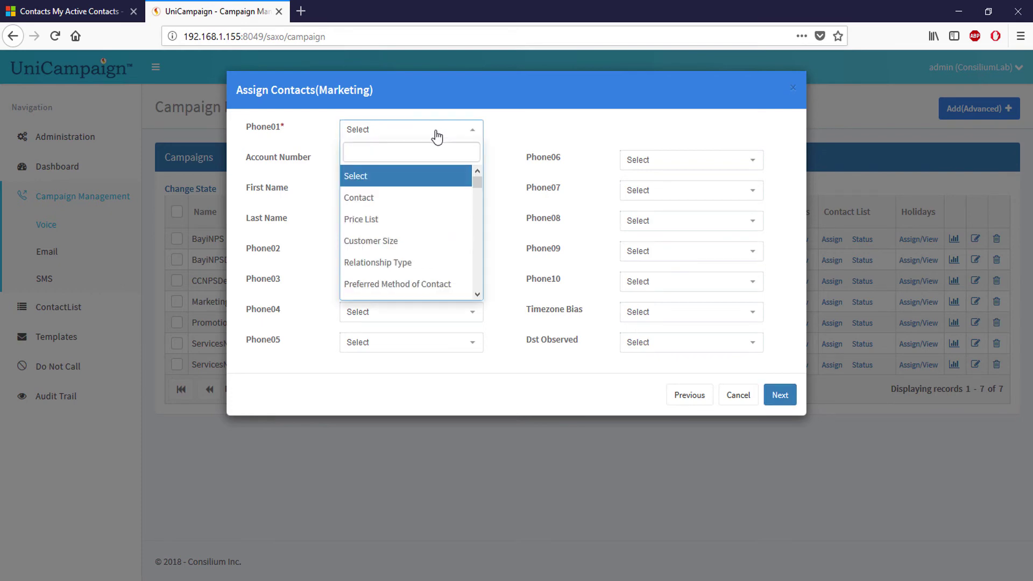
{"action": "type", "text": "busine"}
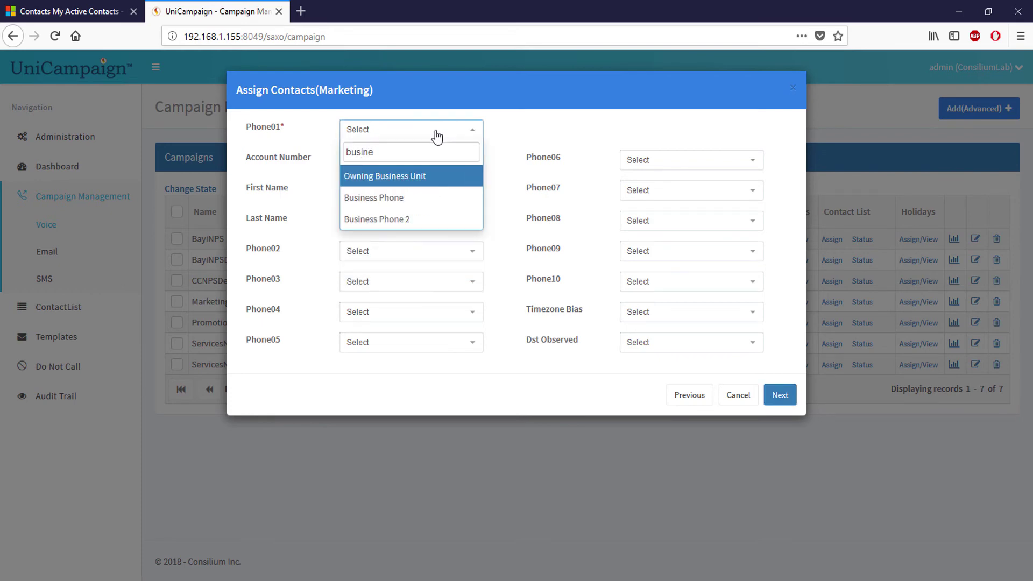
{"action": "key", "text": "Down"}
{"action": "key", "text": "Return"}
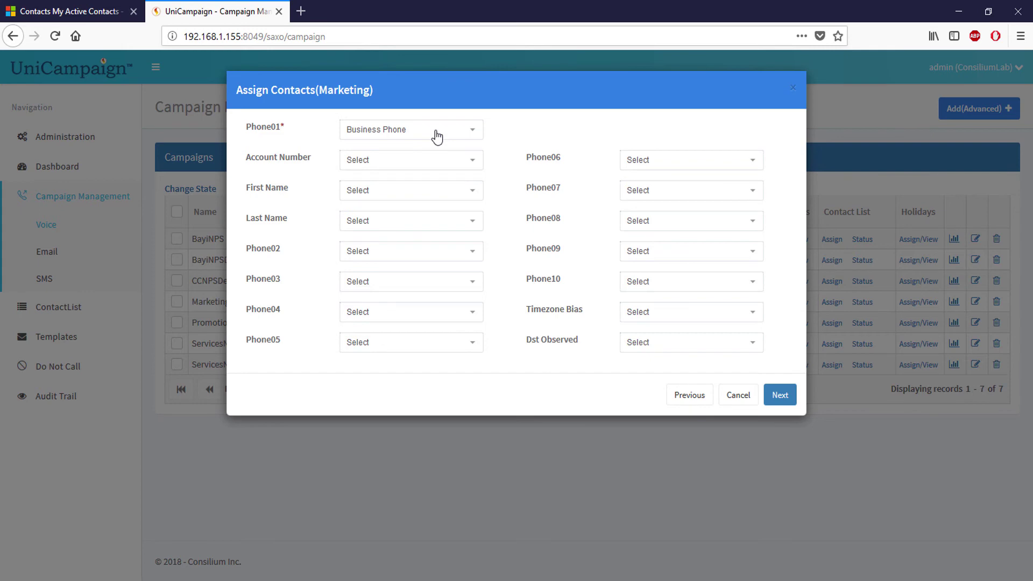
Map the First Name and Last Name fields
{"action": "left_click", "coordinate": [417, 190]}
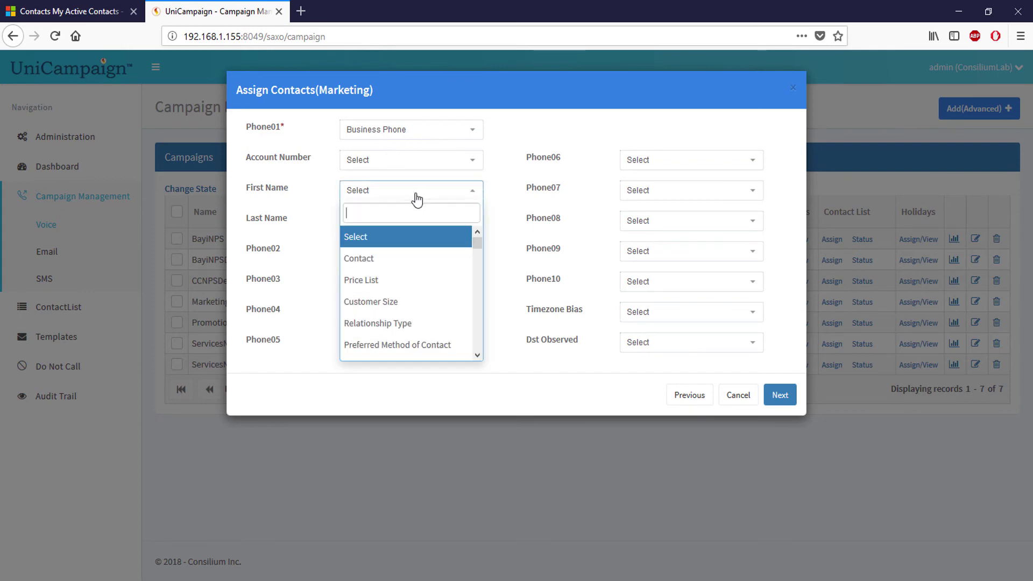
{"action": "type", "text": "fir"}
{"action": "key", "text": "Return"}
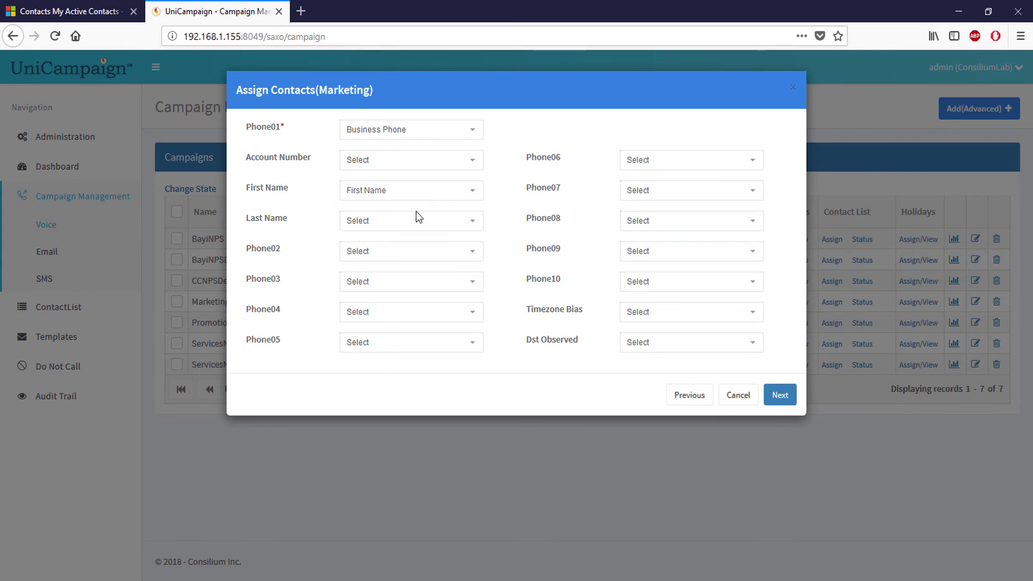
{"action": "left_click", "coordinate": [417, 221]}
{"action": "type", "text": "last"}
{"action": "key", "text": "Return"}
Enable Duplicate Filter with a FirstName and LastName rule
{"action": "left_click", "coordinate": [780, 395]}
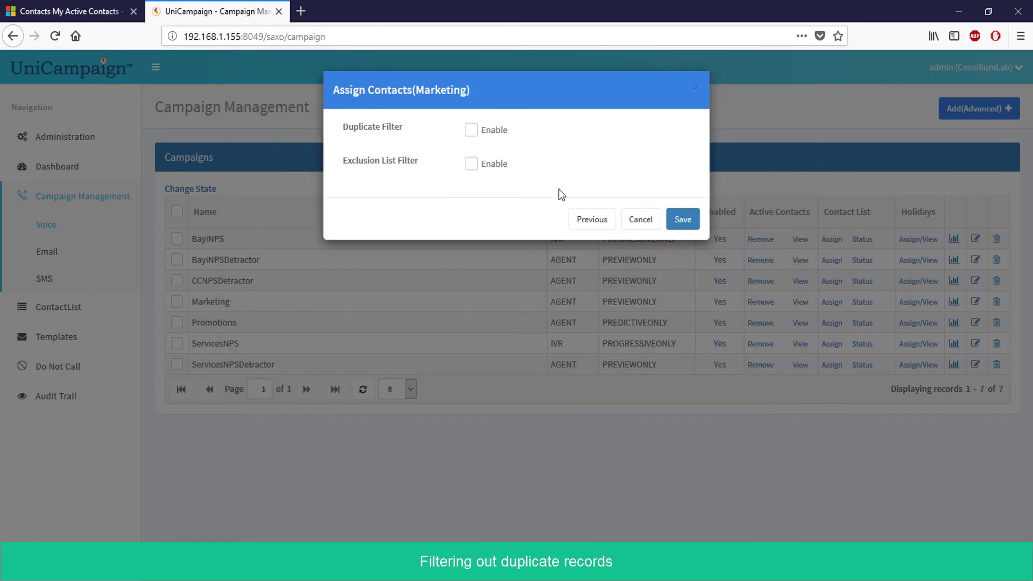
{"action": "left_click", "coordinate": [494, 131]}
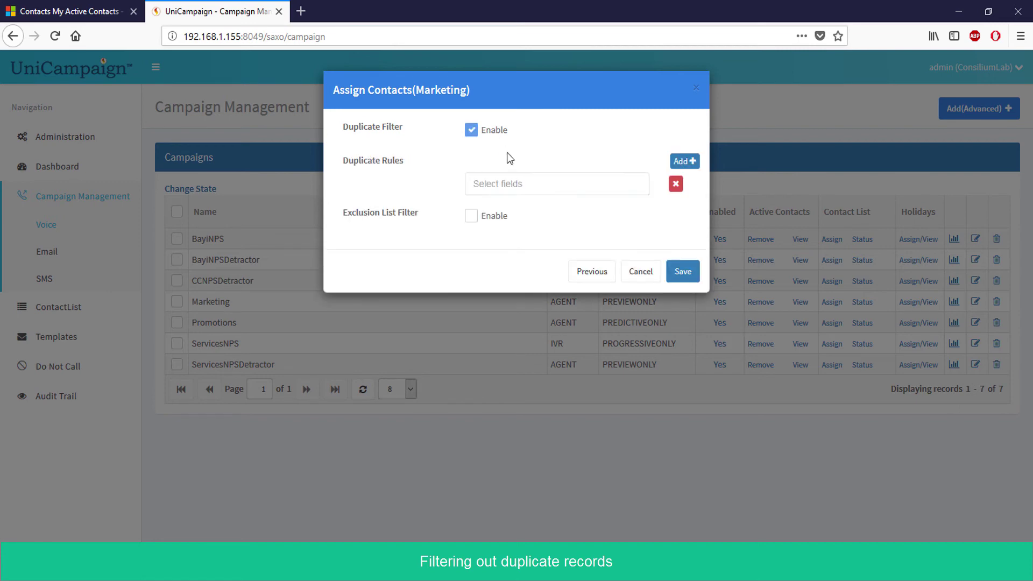
{"action": "left_click", "coordinate": [533, 184]}
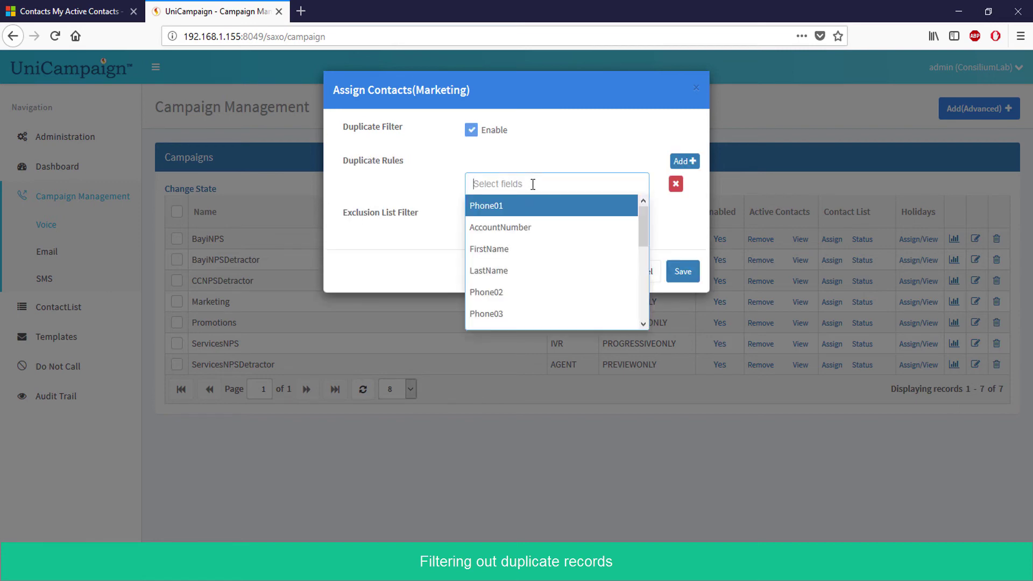
{"action": "left_click", "coordinate": [487, 252]}
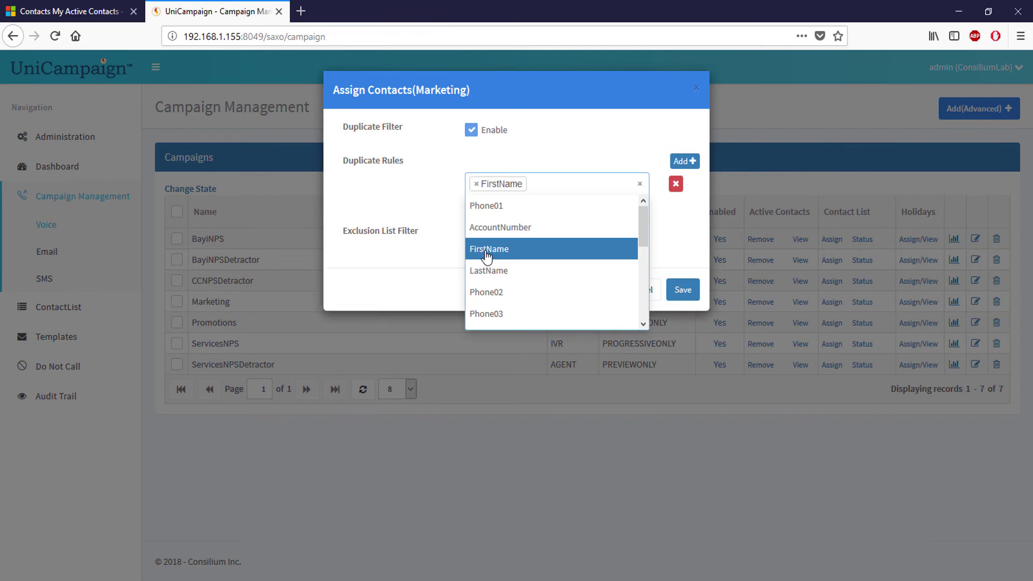
{"action": "left_click", "coordinate": [492, 272]}
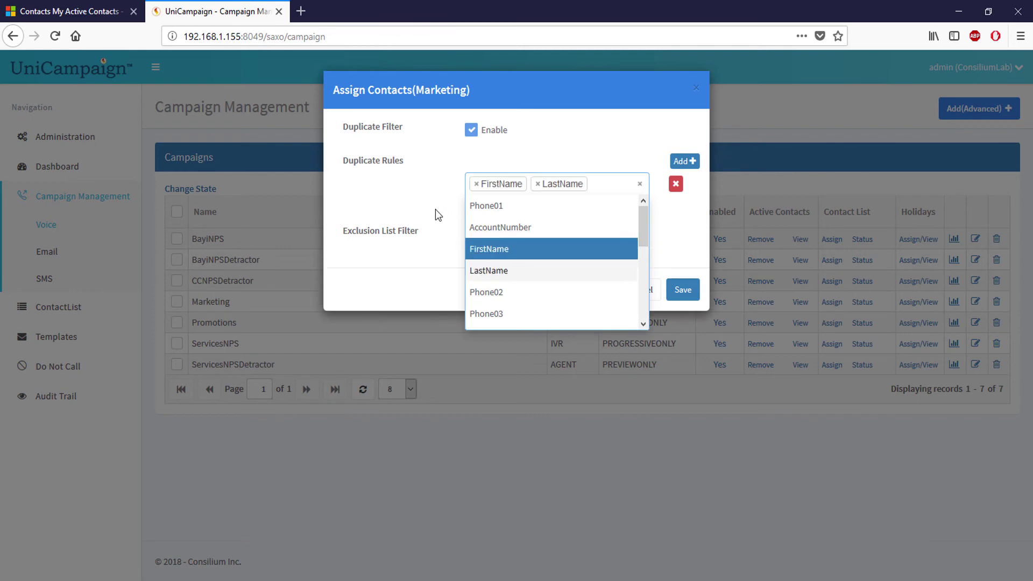
Delete the duplicate rule and save the list assignment
{"action": "left_click", "coordinate": [431, 195]}
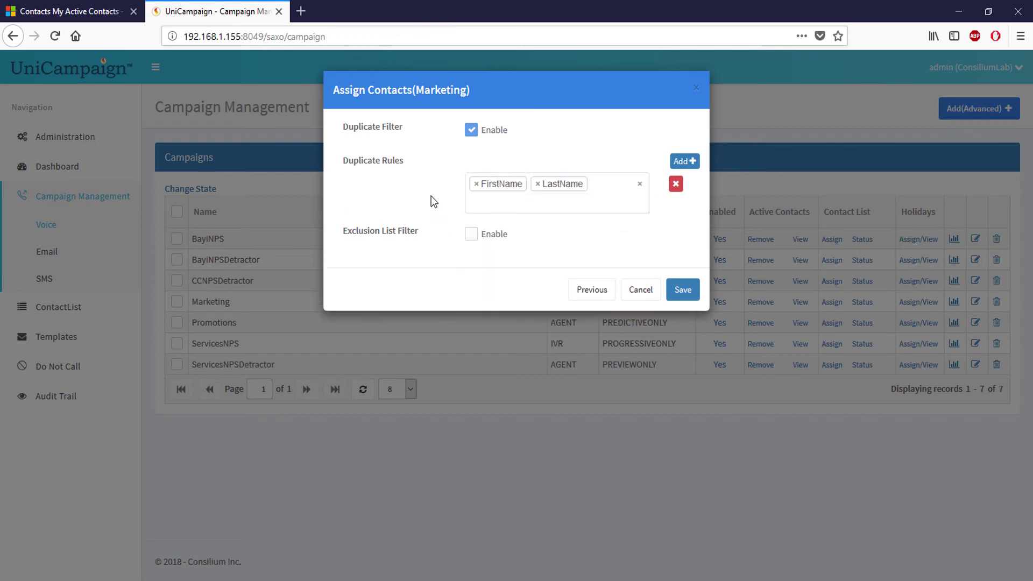
{"action": "left_click", "coordinate": [677, 185]}
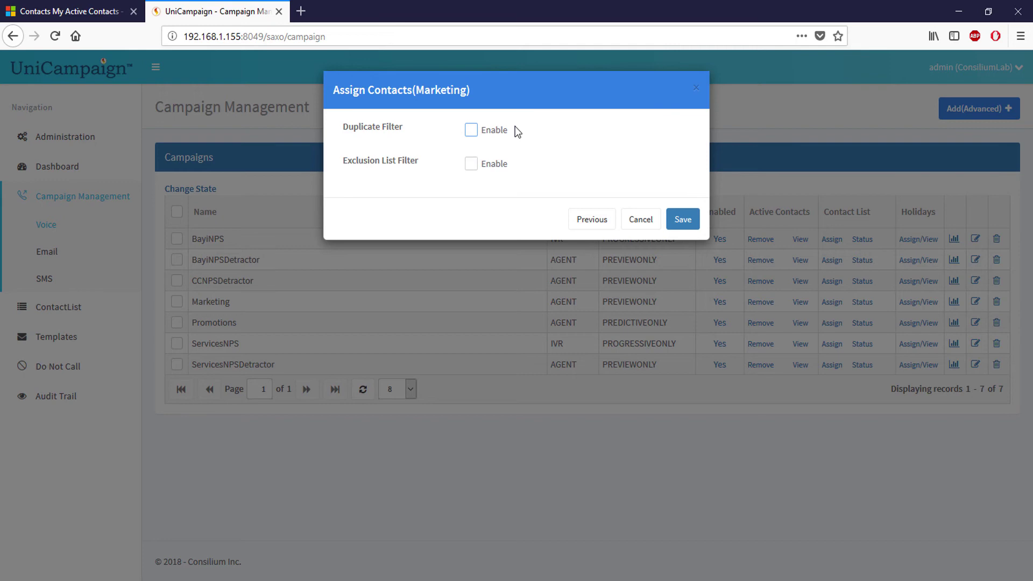
{"action": "left_click", "coordinate": [683, 220]}
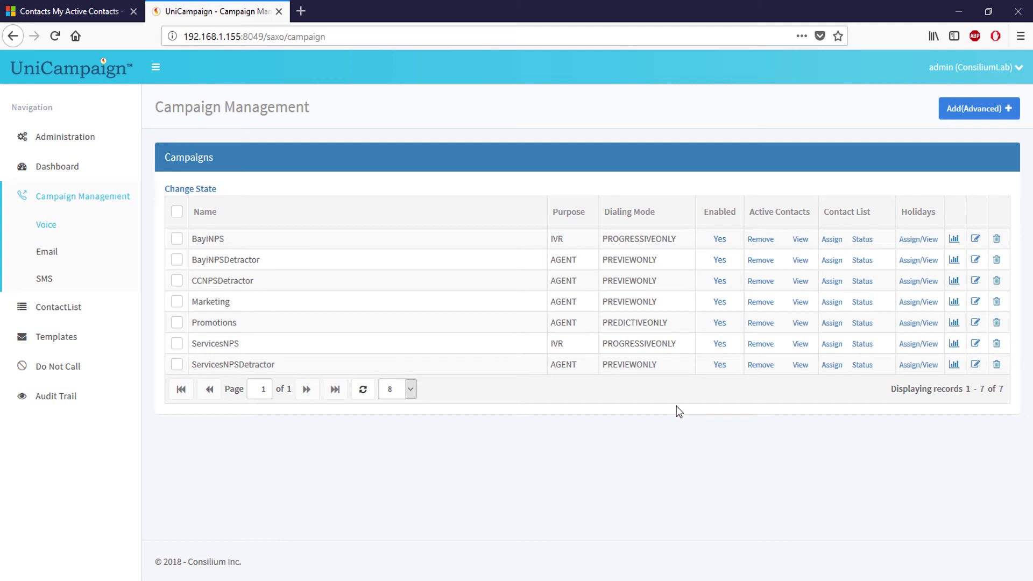
Review Marketing's import status for list_demo and managersFromDynamics, refreshing the records
{"action": "left_click", "coordinate": [860, 305]}
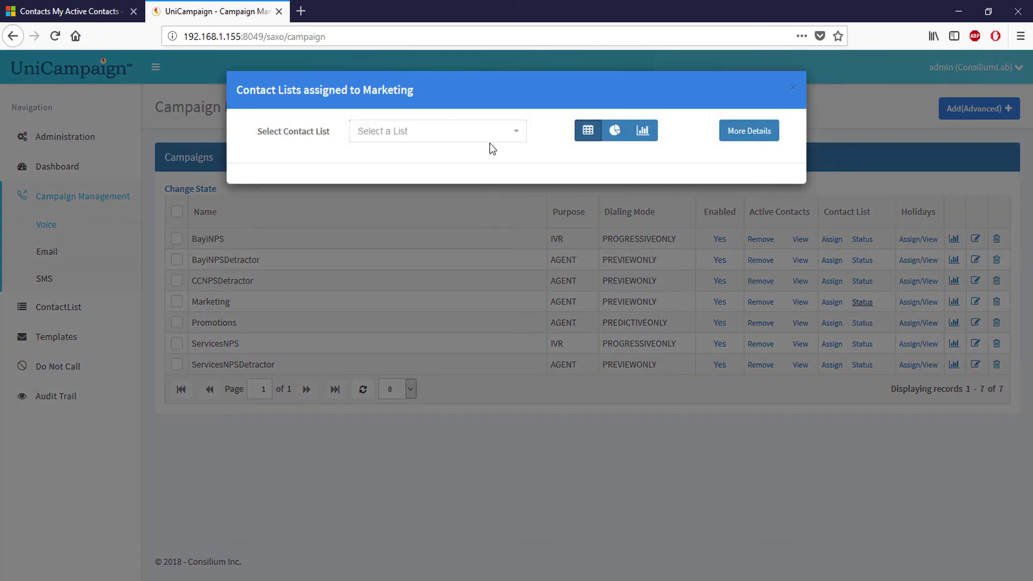
{"action": "left_click", "coordinate": [452, 140]}
{"action": "left_click", "coordinate": [417, 179]}
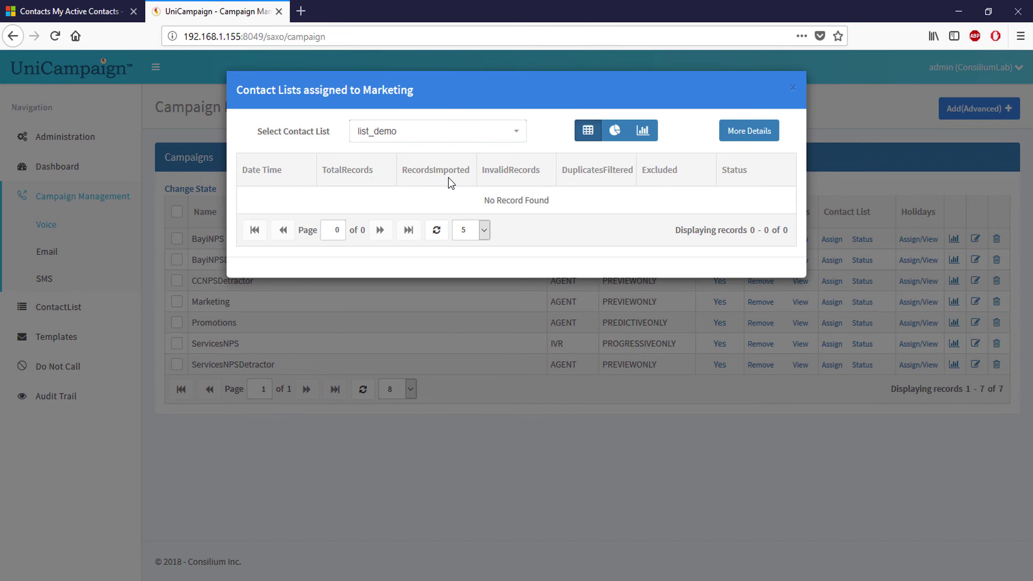
{"action": "left_click", "coordinate": [478, 141]}
{"action": "left_click", "coordinate": [420, 201]}
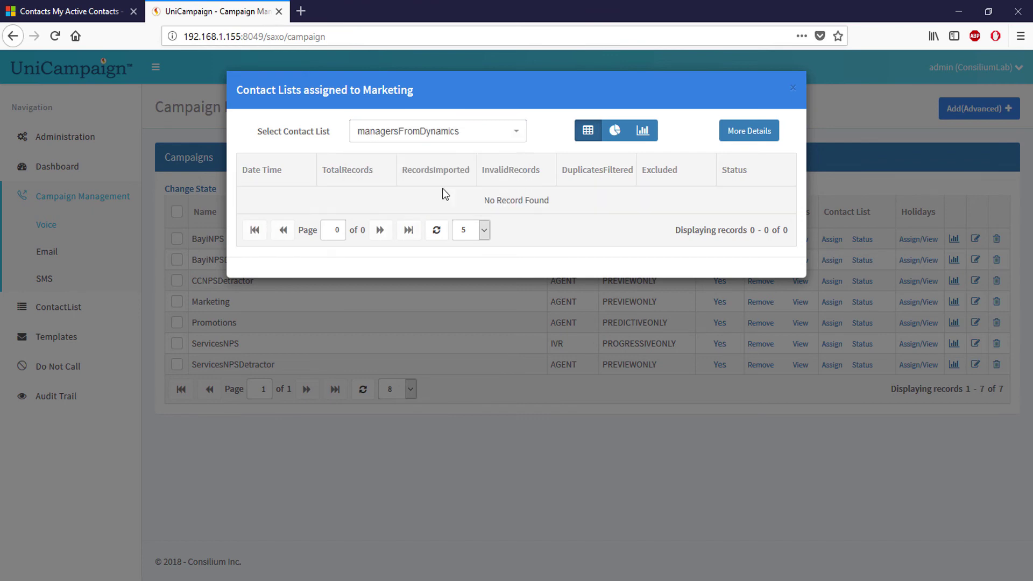
{"action": "left_click", "coordinate": [439, 222]}
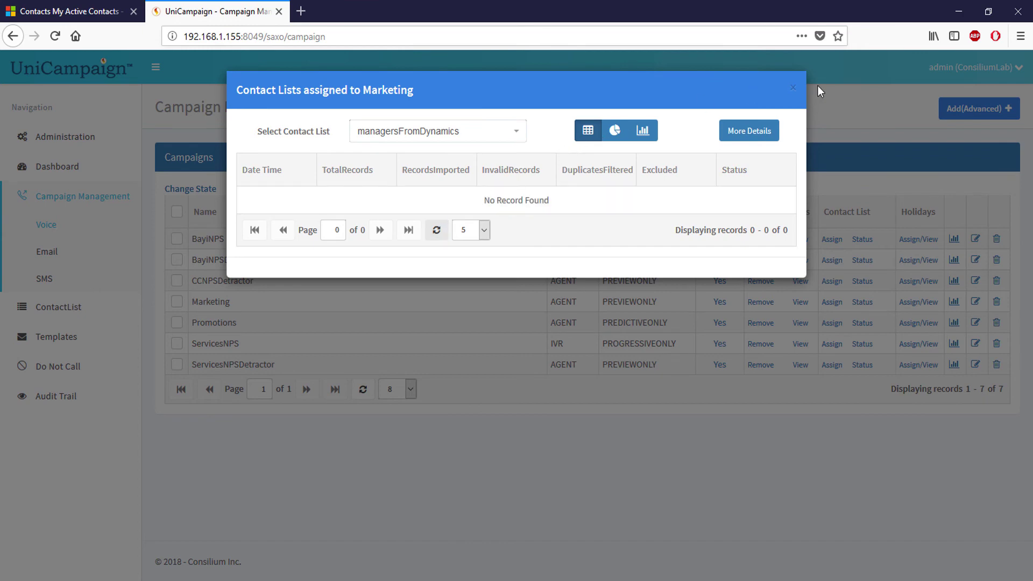
{"action": "left_click", "coordinate": [793, 89]}
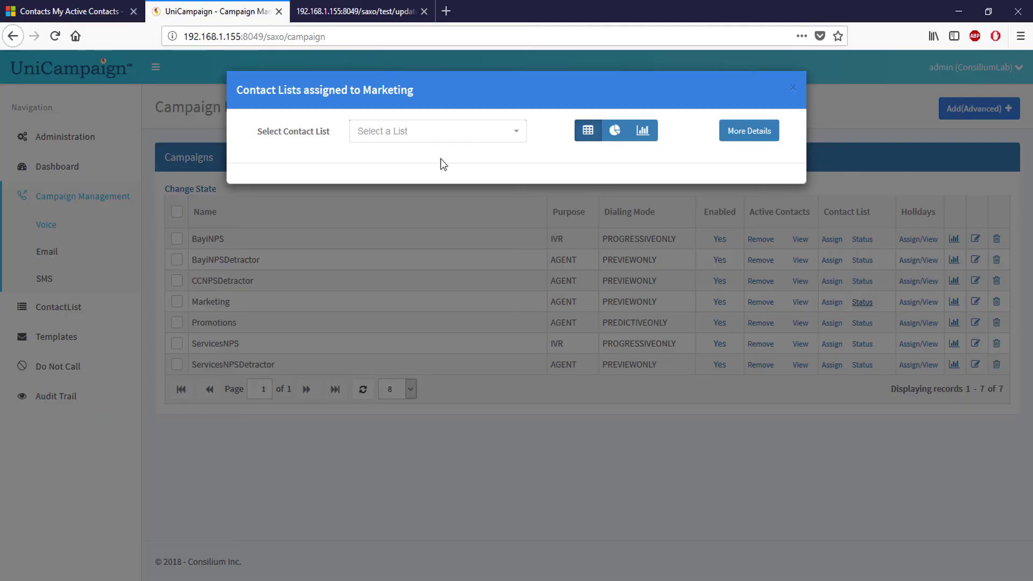
Reopen list_demo's import results (2 of 2 processed) and open More Details
{"action": "left_click", "coordinate": [440, 134]}
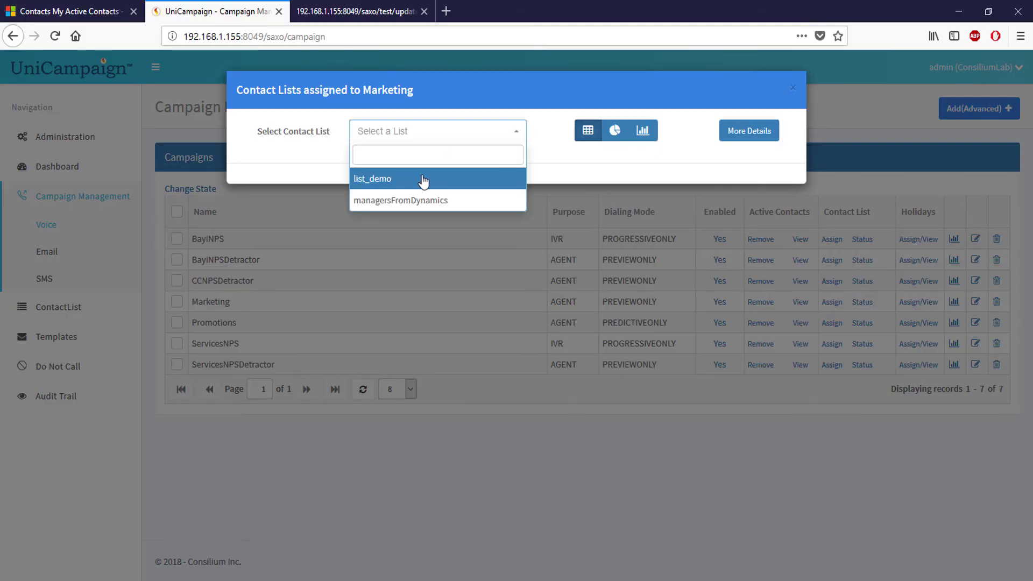
{"action": "left_click", "coordinate": [384, 180]}
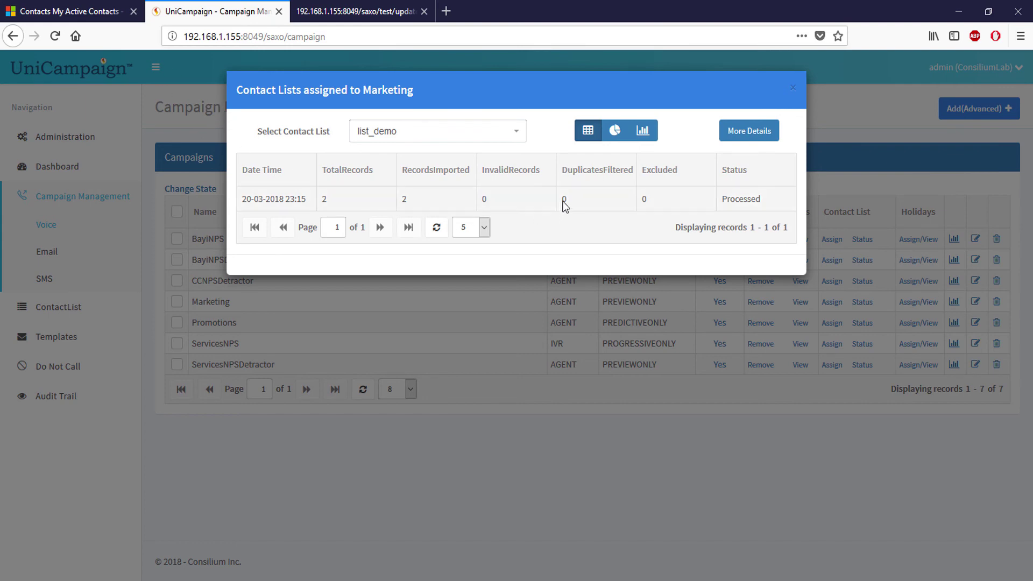
{"action": "left_click", "coordinate": [752, 141]}
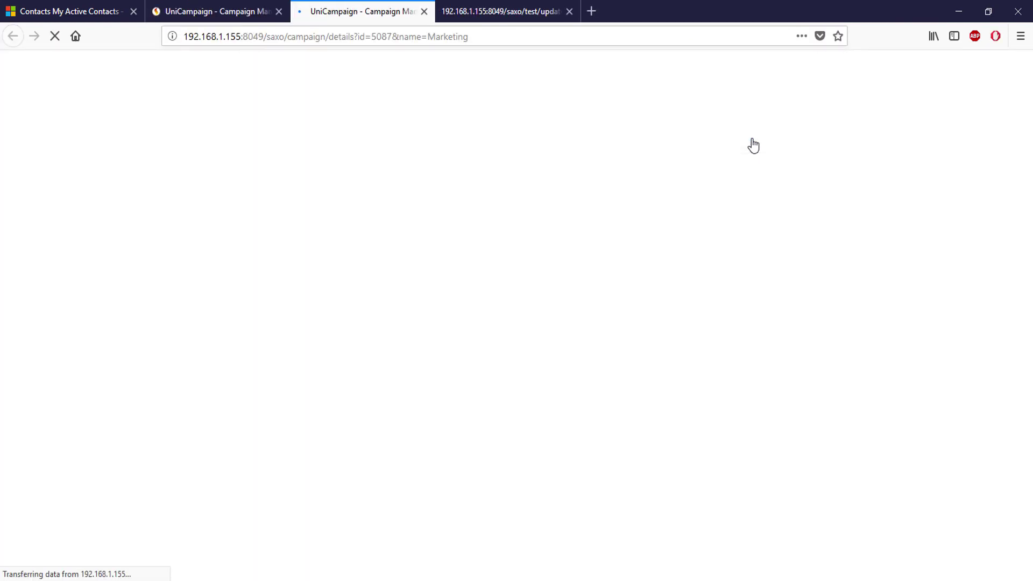
View the Marketing records filtered to list_demo, then return to Campaign Management and close the status view
{"action": "left_click", "coordinate": [233, 130]}
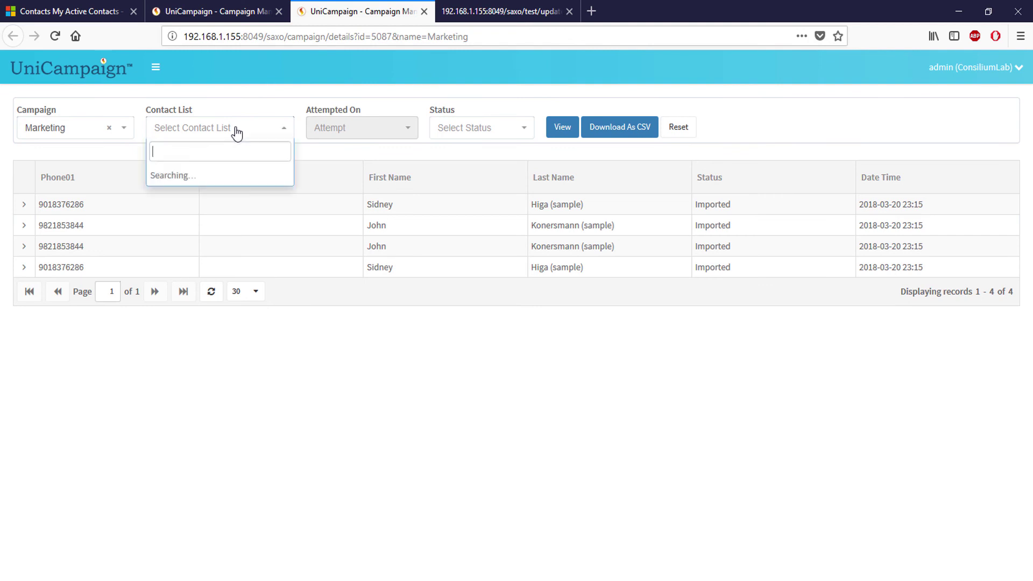
{"action": "left_click", "coordinate": [230, 175]}
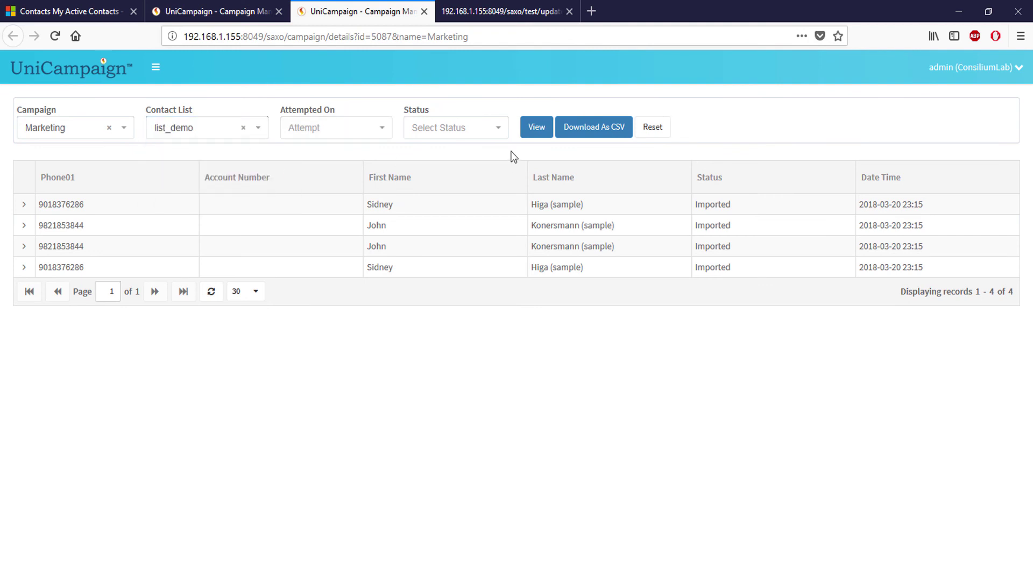
{"action": "left_click", "coordinate": [544, 125]}
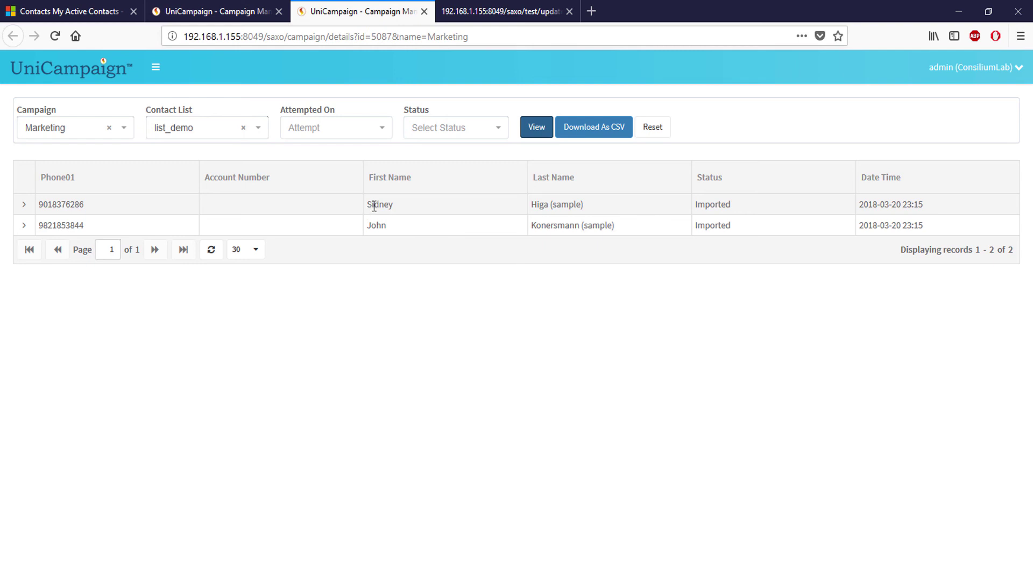
{"action": "left_click", "coordinate": [229, 13]}
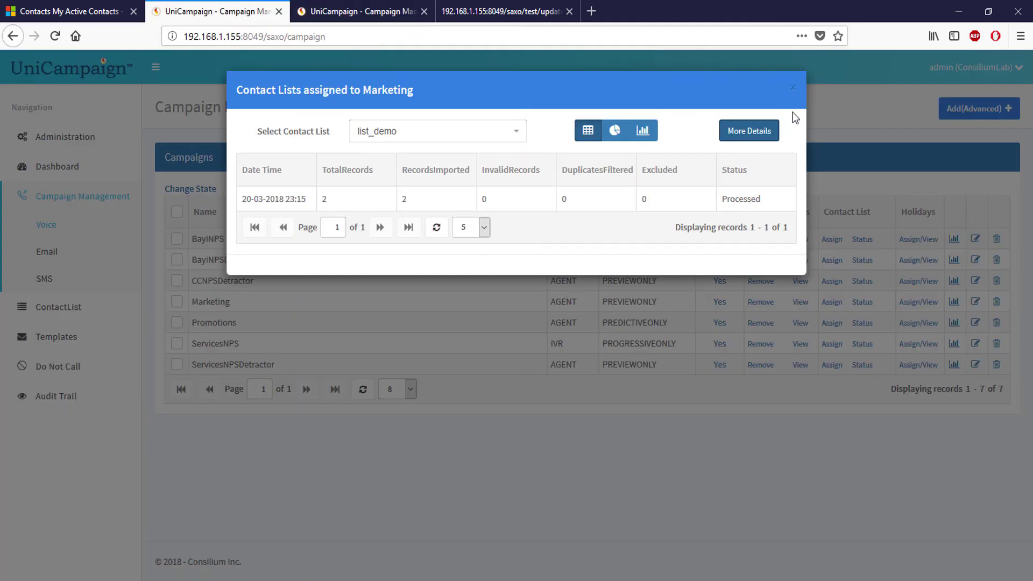
{"action": "left_click", "coordinate": [794, 92]}
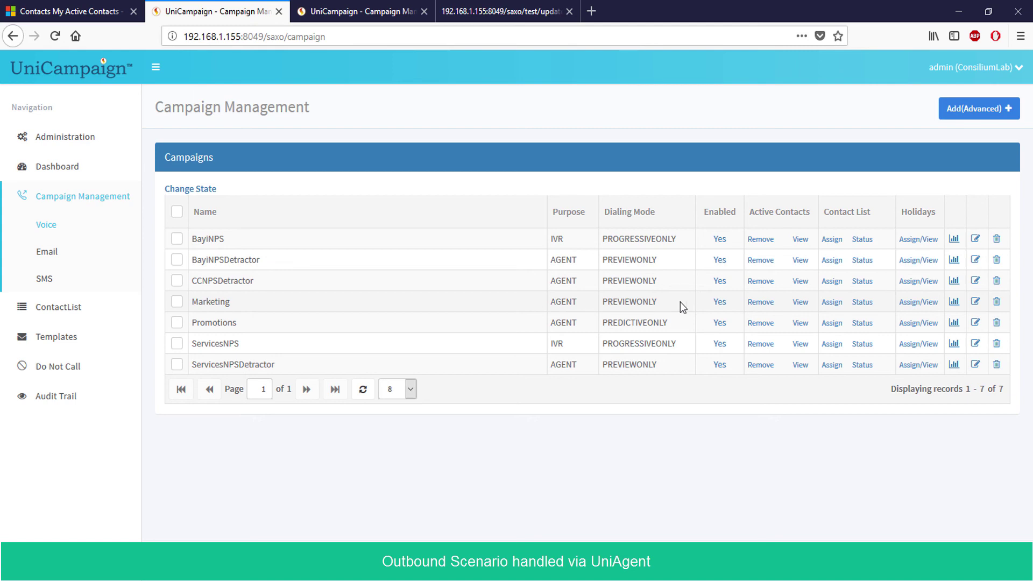
Switch to Unified Service Desk and change the agent from NOT READY to READY
{"action": "mouse_move", "coordinate": [395, 579]}
{"action": "left_click", "coordinate": [395, 532]}
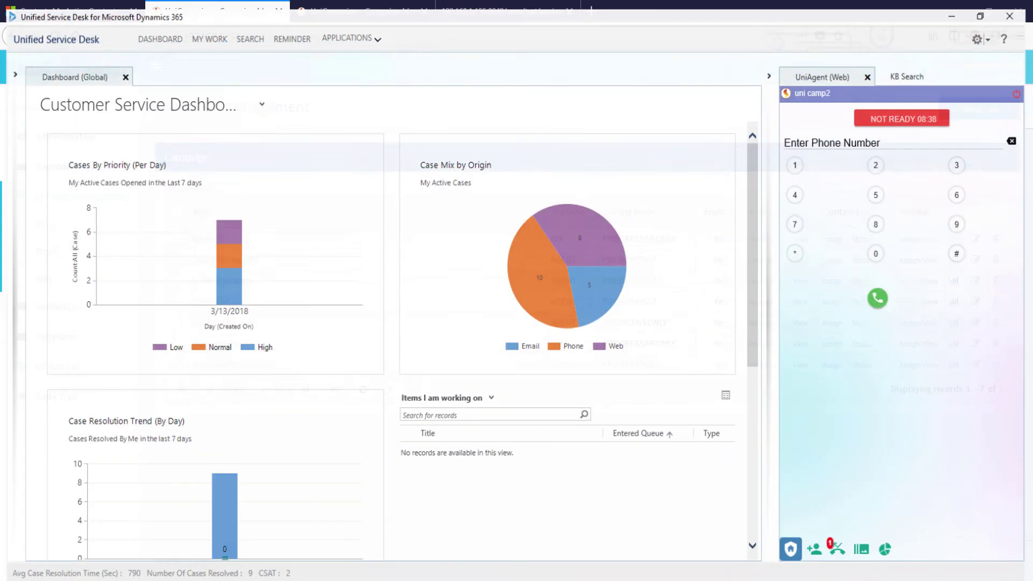
{"action": "left_click", "coordinate": [908, 120]}
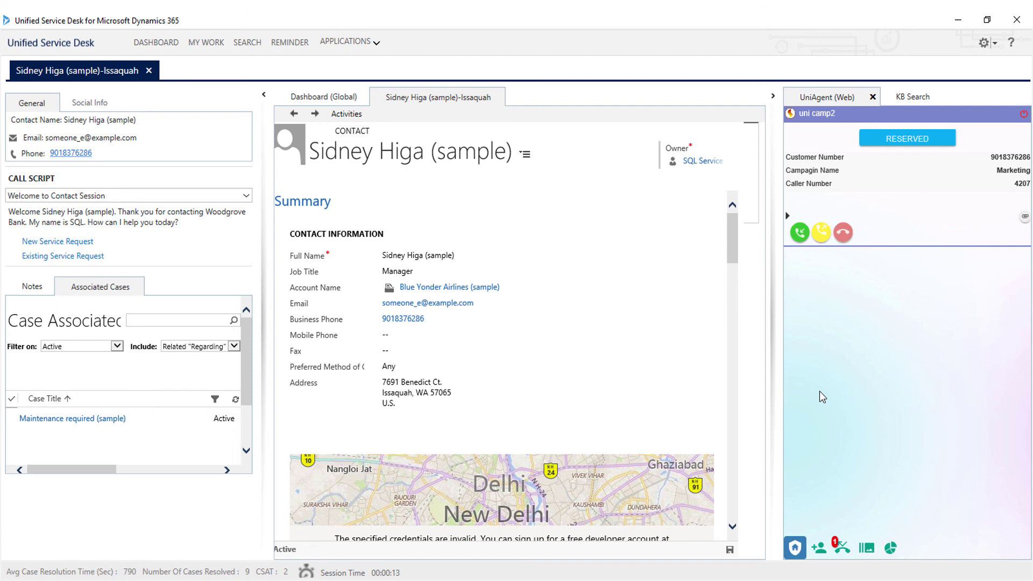
Accept the Marketing call, hang up, and close the contact's session
{"action": "left_click", "coordinate": [799, 233]}
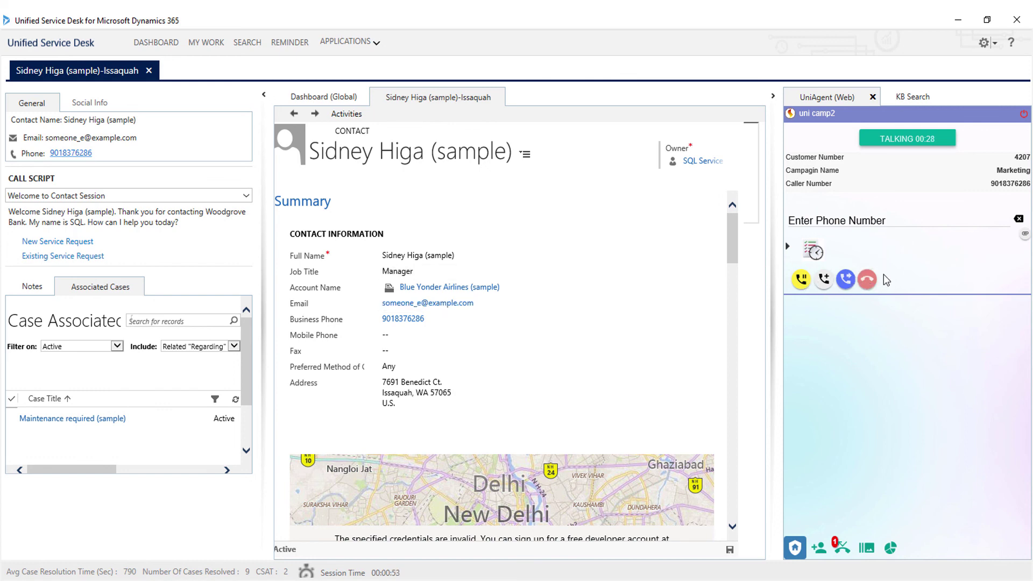
{"action": "left_click", "coordinate": [866, 280]}
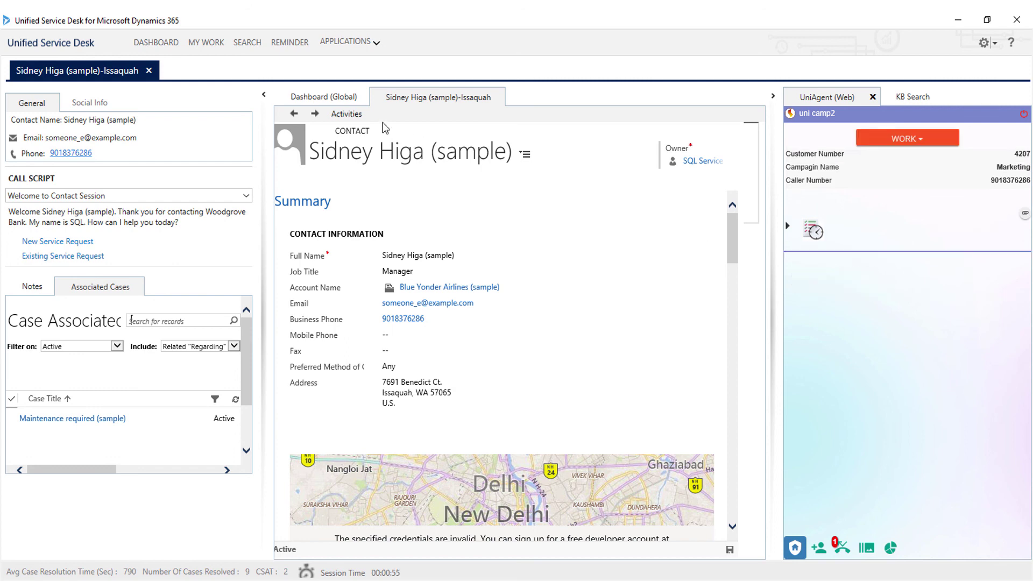
{"action": "left_click", "coordinate": [149, 71]}
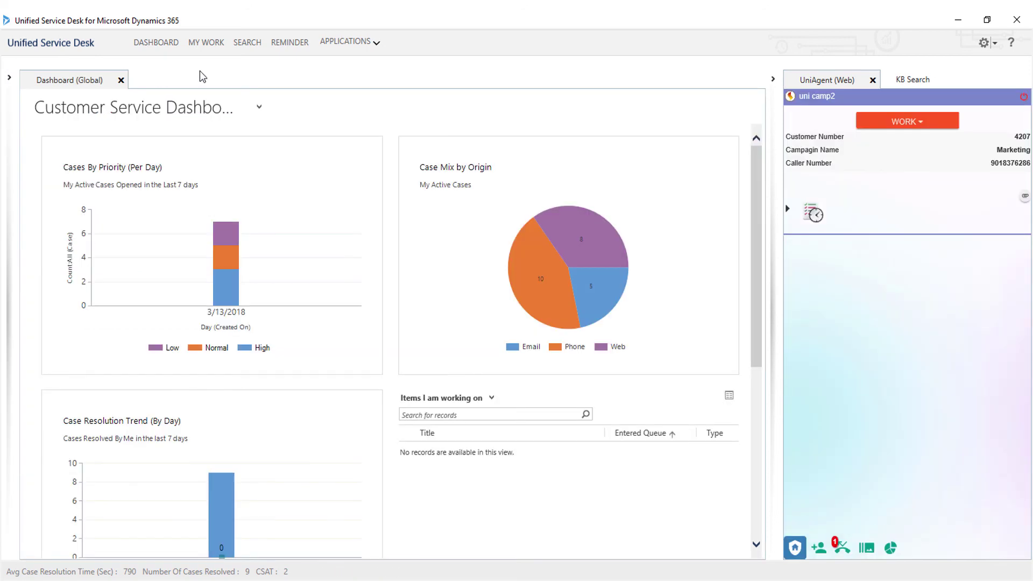
Set the agent status to Tea Break and minimize Unified Service Desk
{"action": "left_click", "coordinate": [916, 121]}
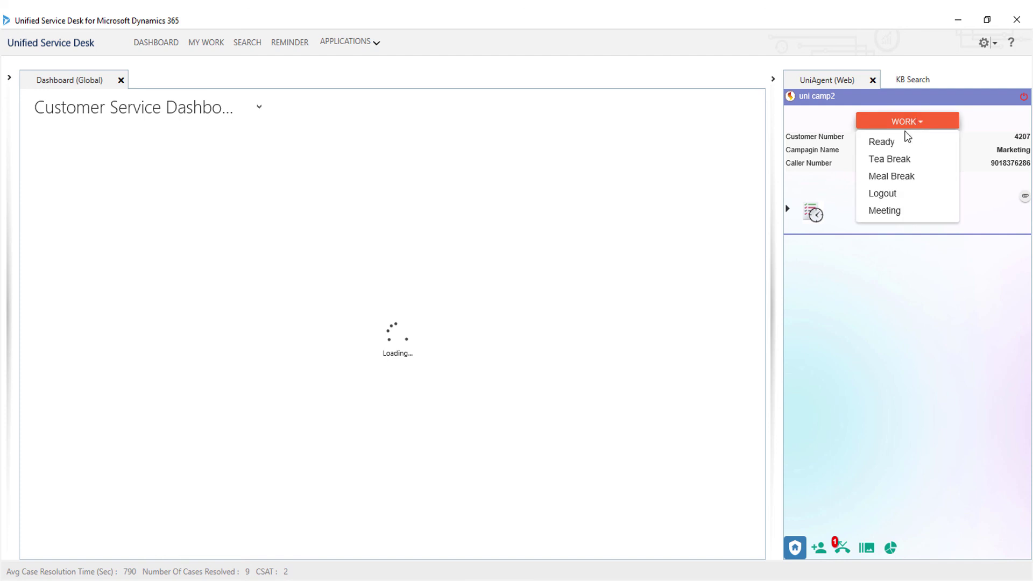
{"action": "left_click", "coordinate": [889, 162]}
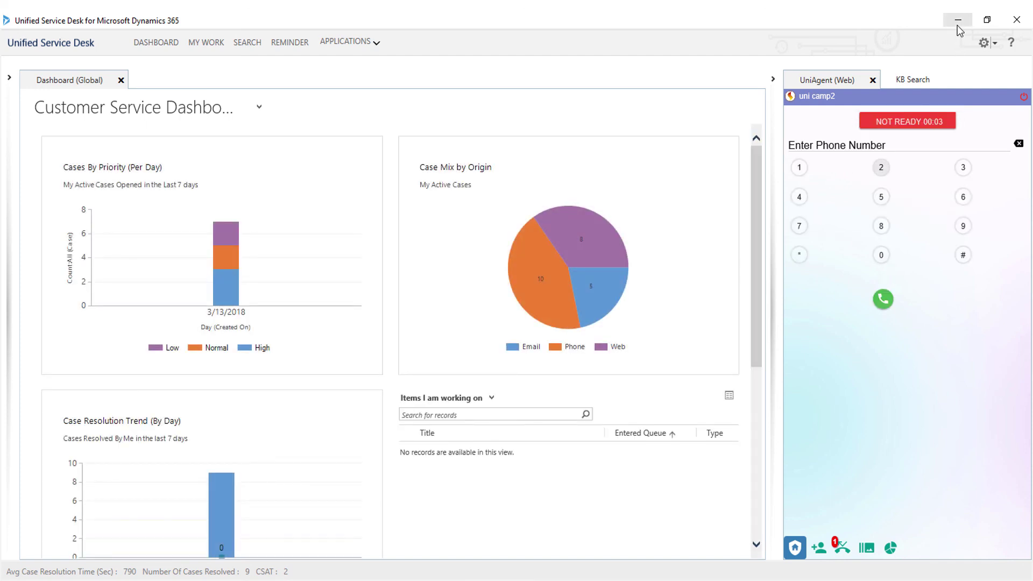
{"action": "left_click", "coordinate": [957, 20]}
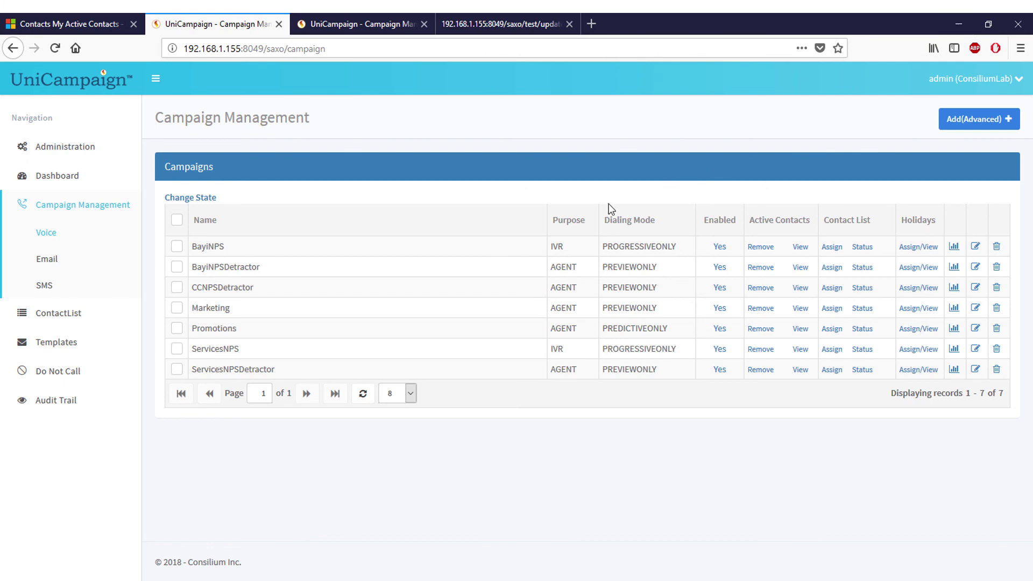